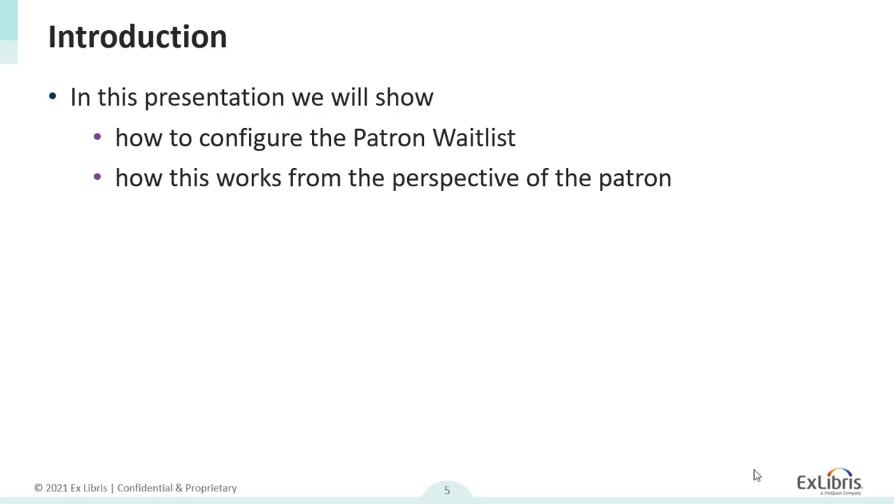
Exit the slideshow to Normal view showing slide 5, Introduction.
key(Escape)
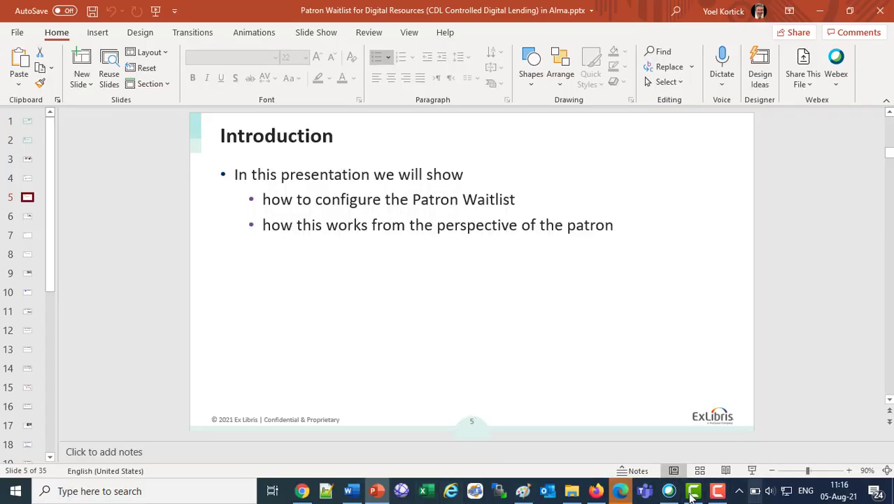
Open Alma's Access Rights Policy List via Configuration > Fulfillment > Copyright Management.
click(596, 490)
click(179, 17)
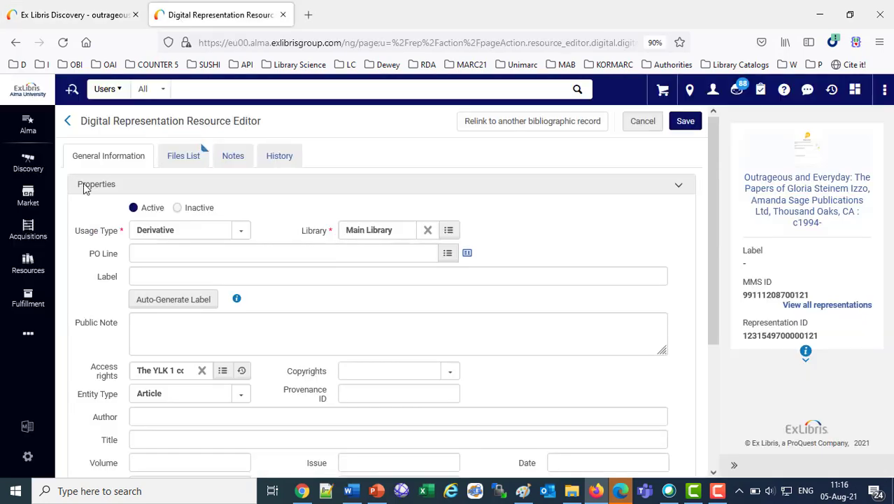
click(26, 459)
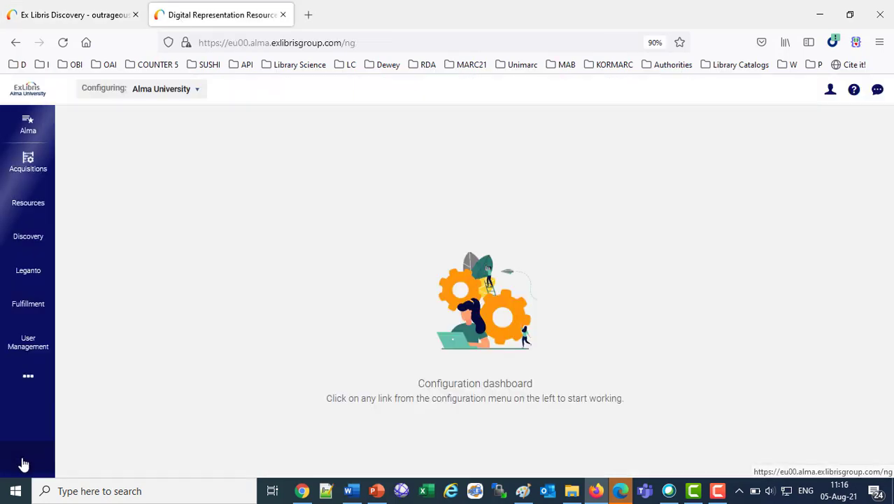
click(30, 305)
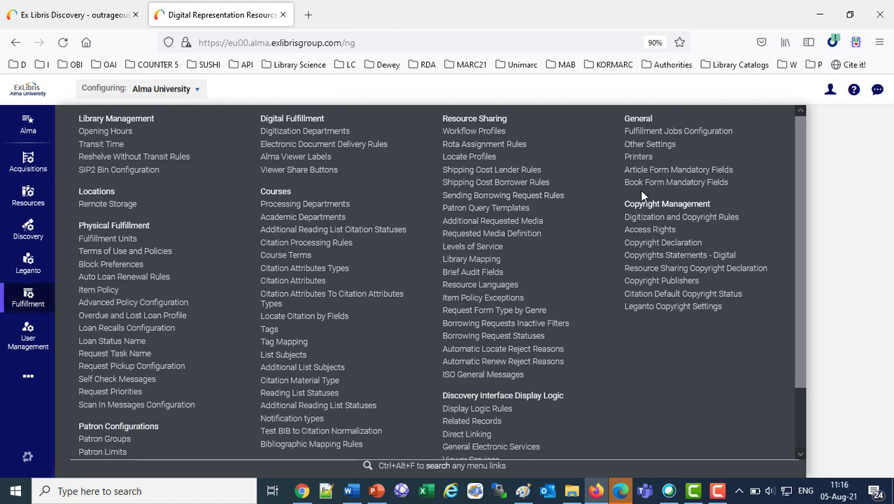
click(650, 230)
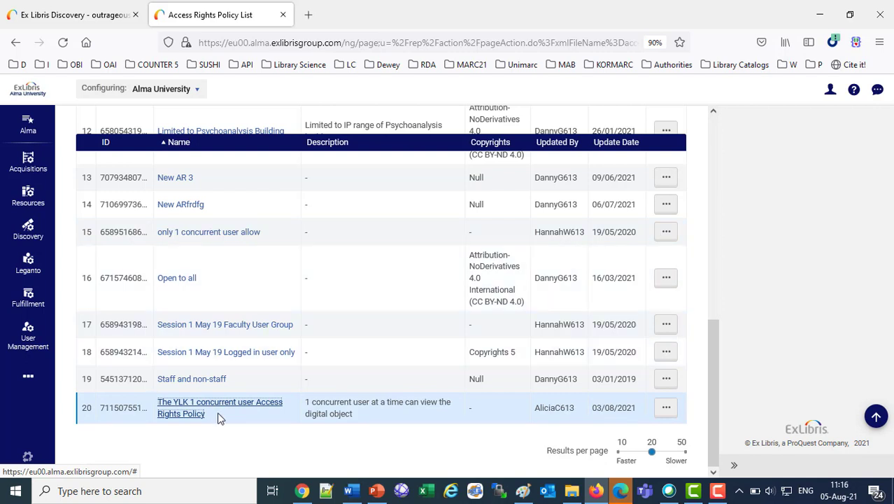
Open The YLK 1 concurrent user Access Rights Policy for editing.
drag(215, 415, 160, 411)
click(160, 411)
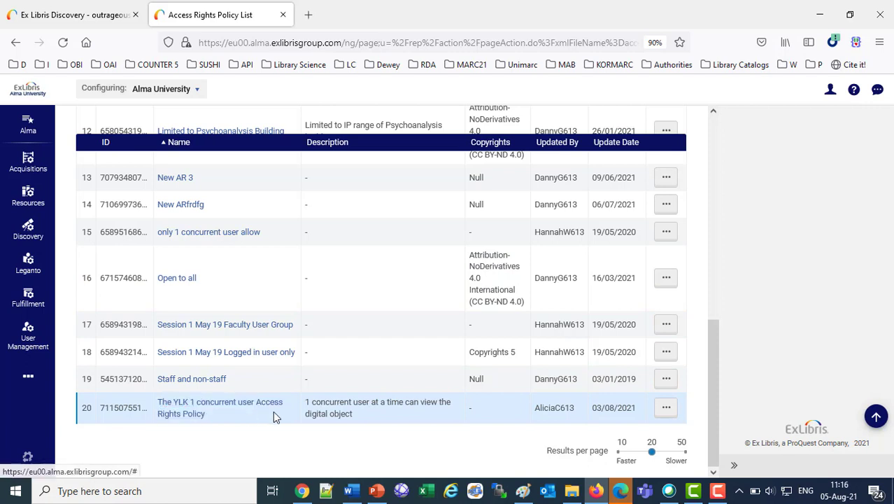
click(667, 409)
click(606, 331)
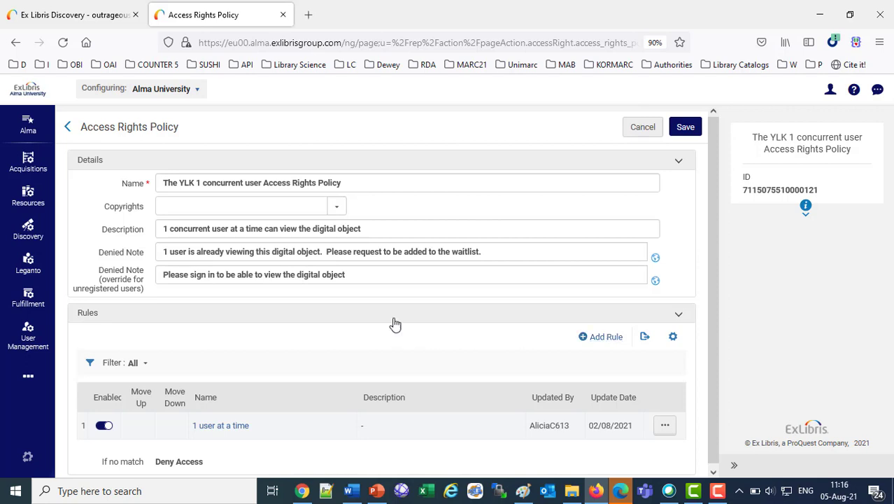
Review the policy's Denied Note and unregistered-users denied note, then scroll to its rule.
drag(497, 253, 149, 253)
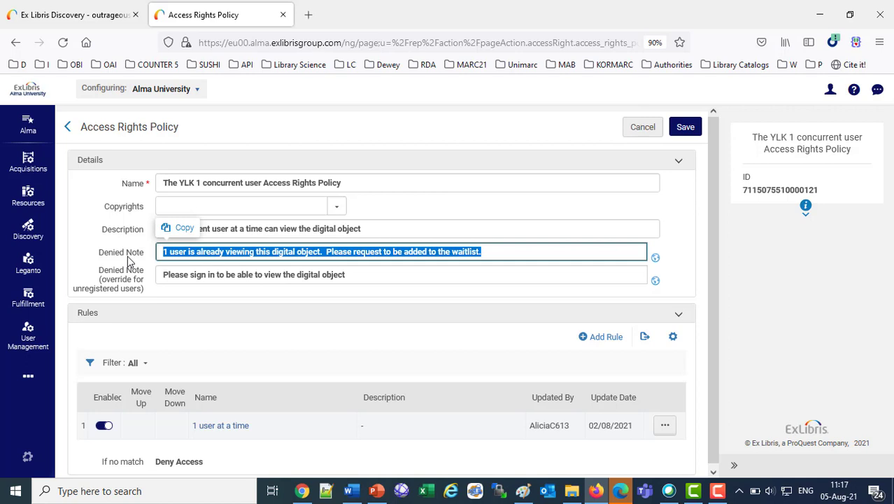
key(ctrl+c)
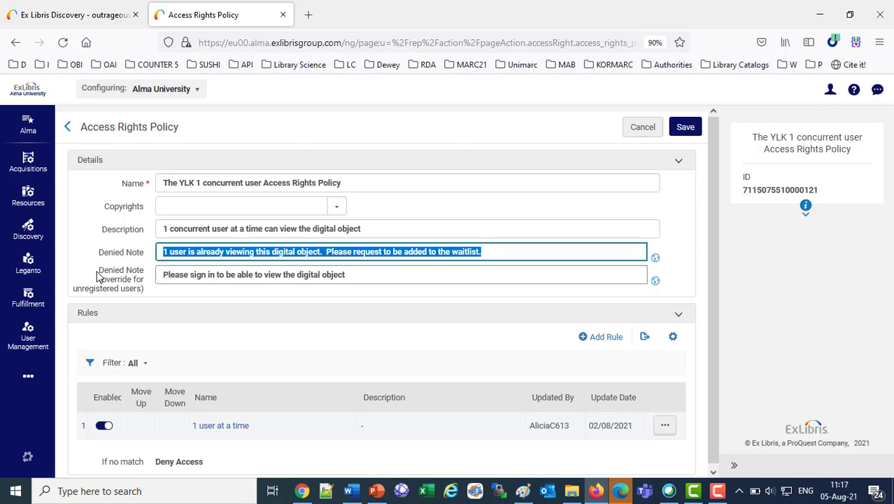
drag(129, 271, 148, 292)
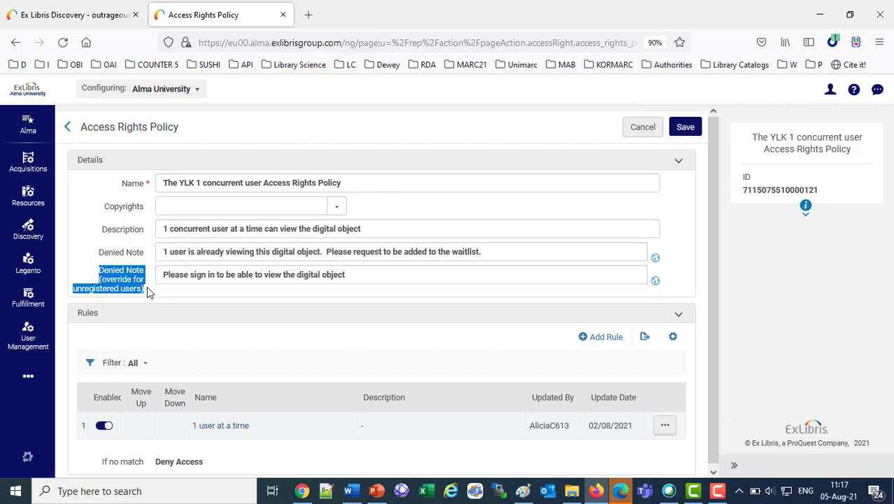
click(194, 301)
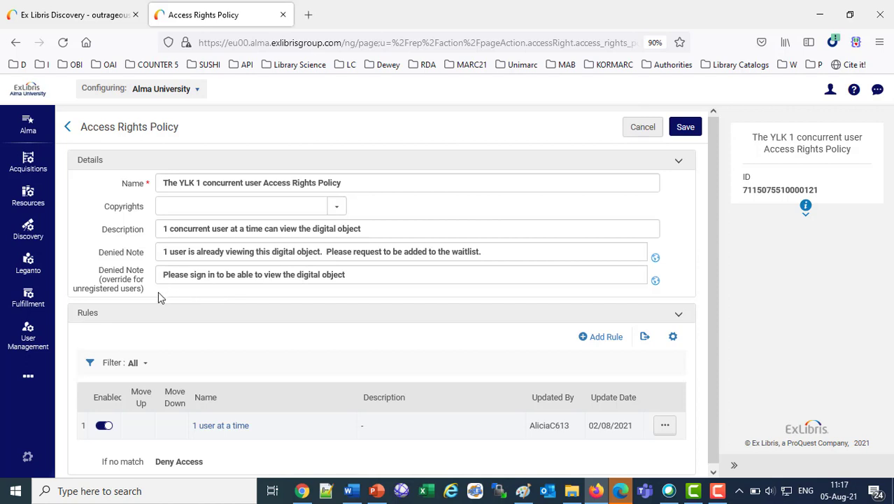
drag(152, 297, 89, 271)
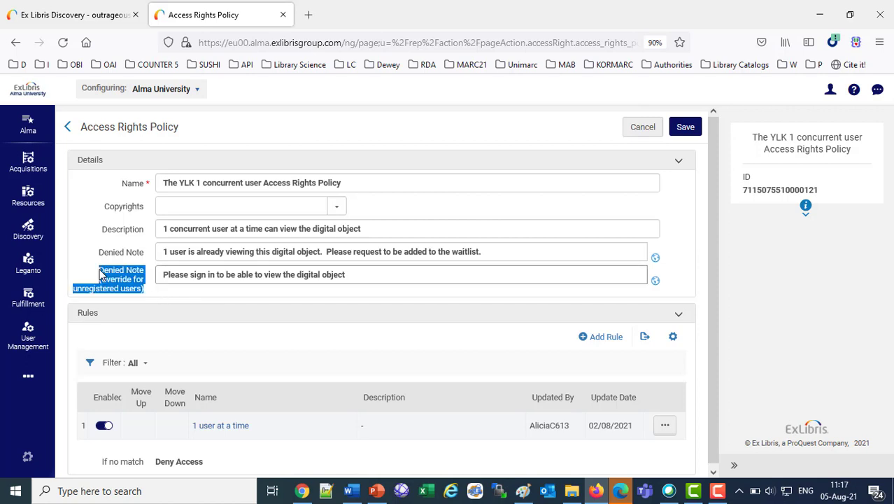
drag(143, 254, 109, 256)
scroll(454, 355, down, 1)
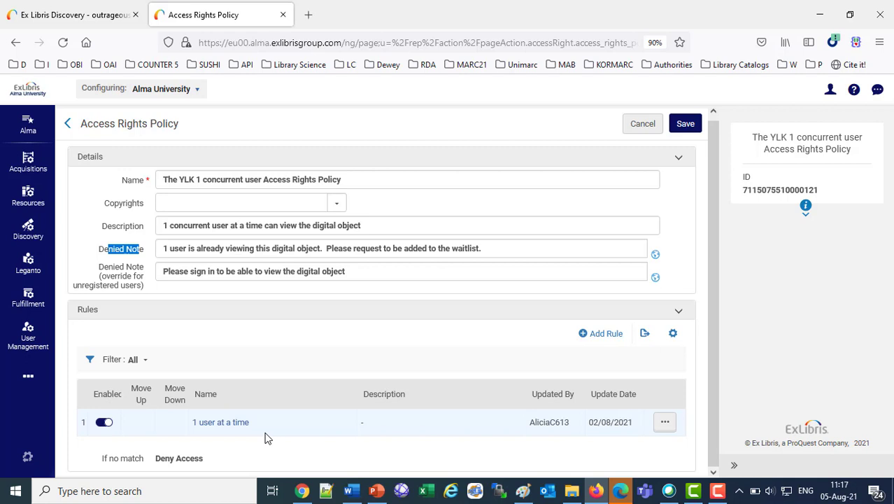
Inspect the '1 user at a time' rule's Concurrent Users parameter: 1 user within 3 minutes.
click(664, 426)
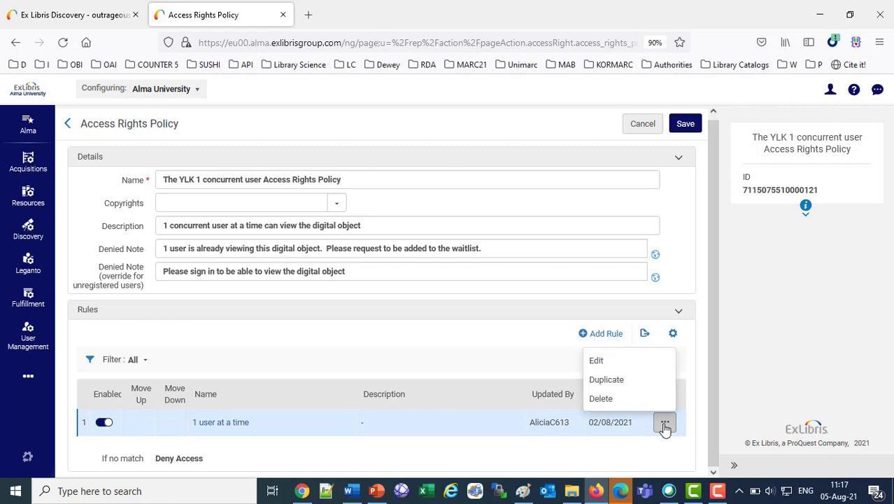
click(608, 363)
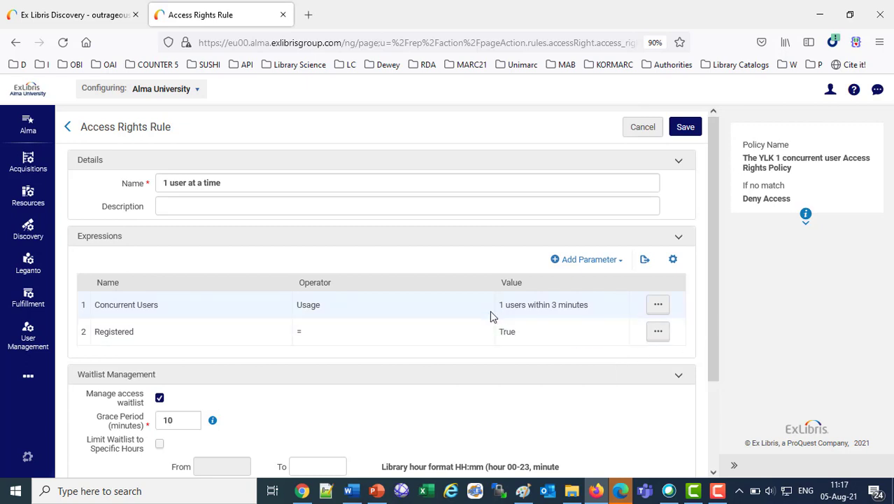
click(656, 308)
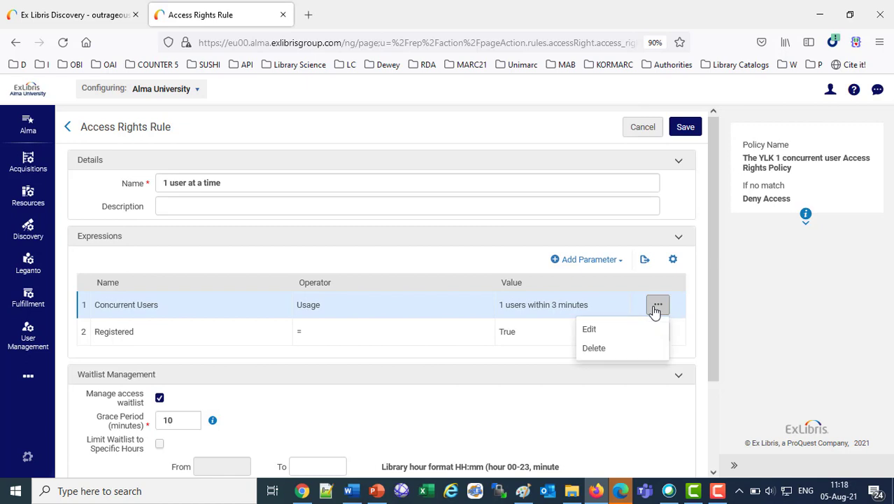
click(589, 330)
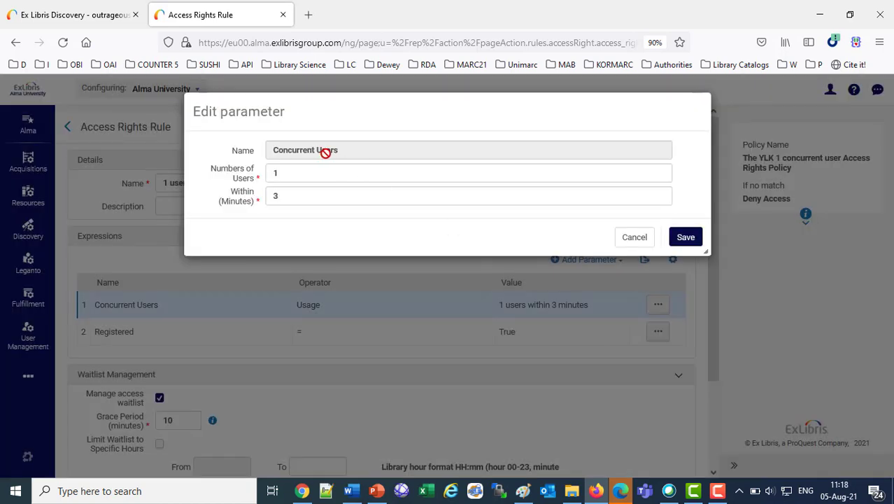
click(283, 176)
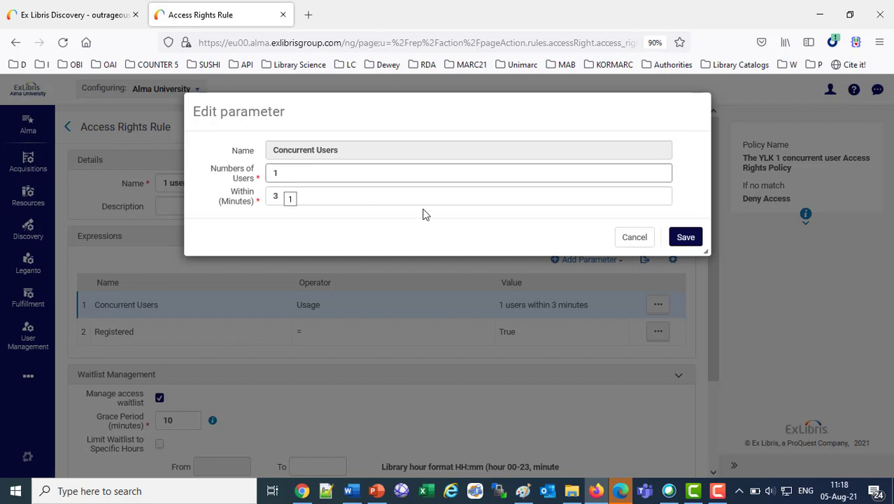
click(639, 244)
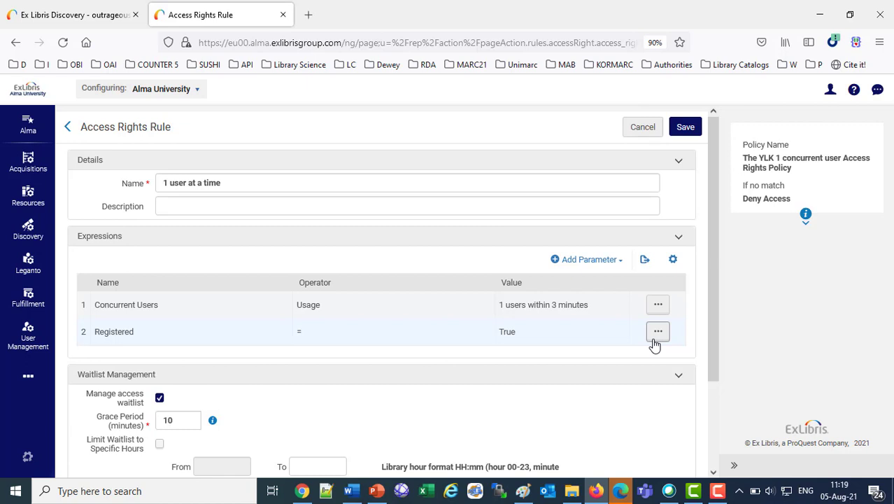
click(658, 334)
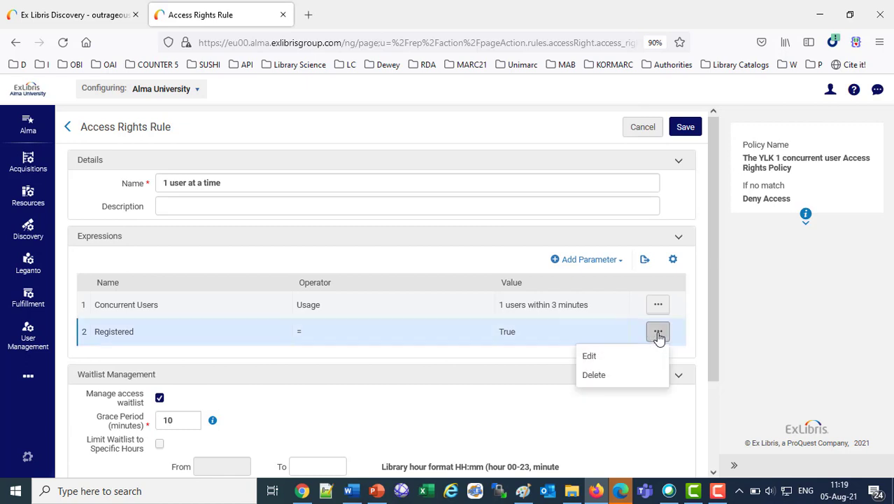
click(609, 356)
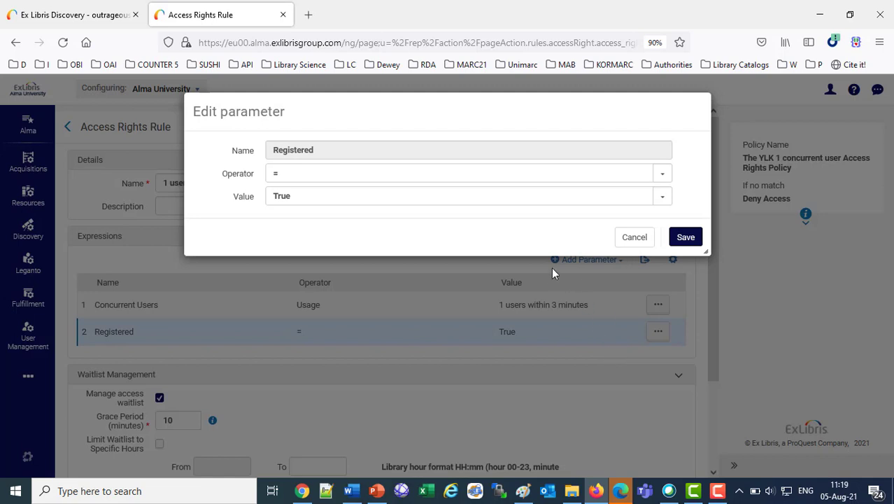
click(633, 236)
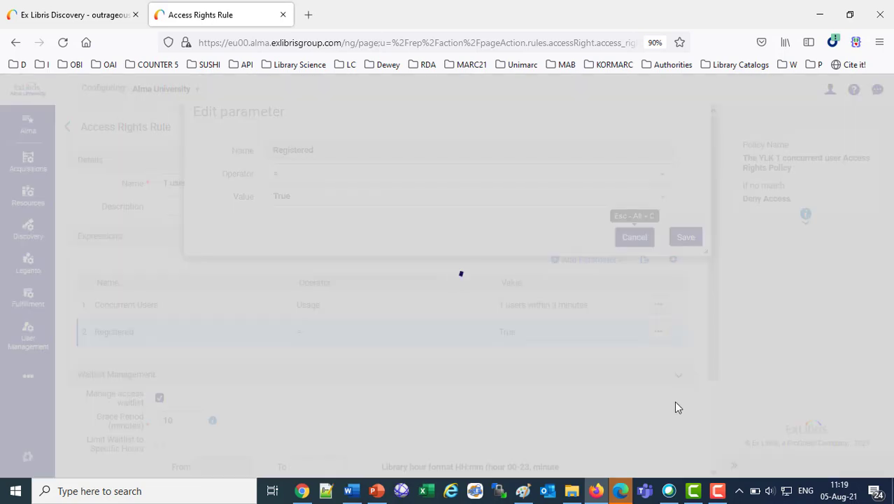
scroll(677, 409, down, 3)
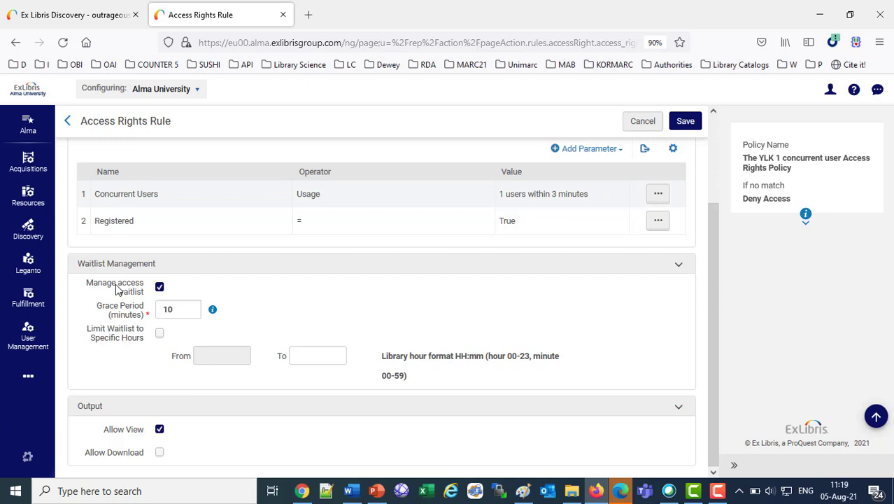
Review the Grace Period and Limit Waitlist to Specific Hours settings, then cancel the rule unsaved.
click(179, 313)
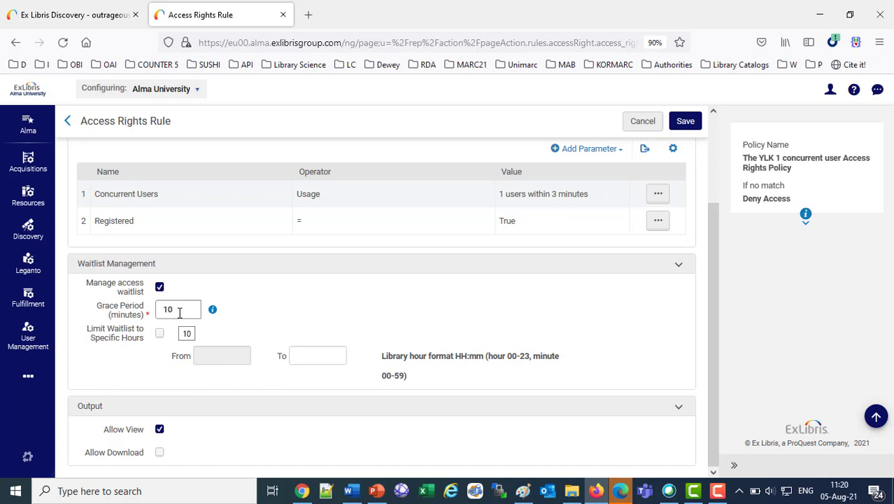
click(145, 335)
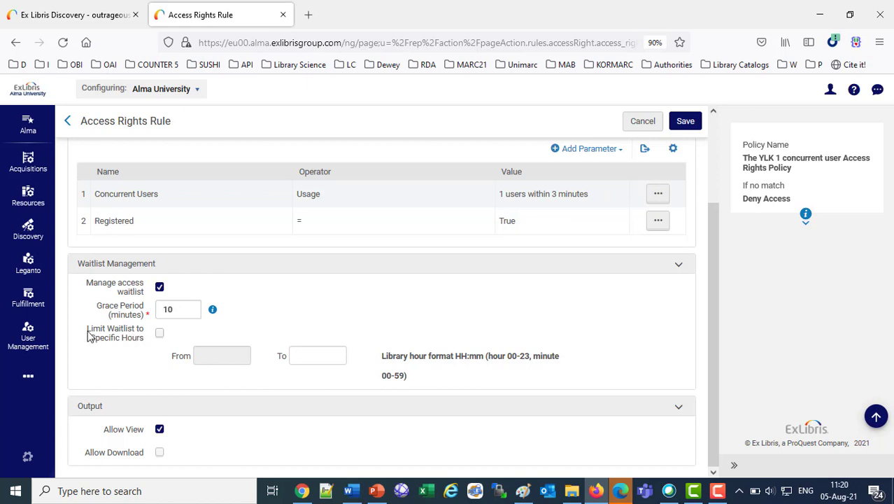
drag(87, 330, 129, 350)
click(115, 341)
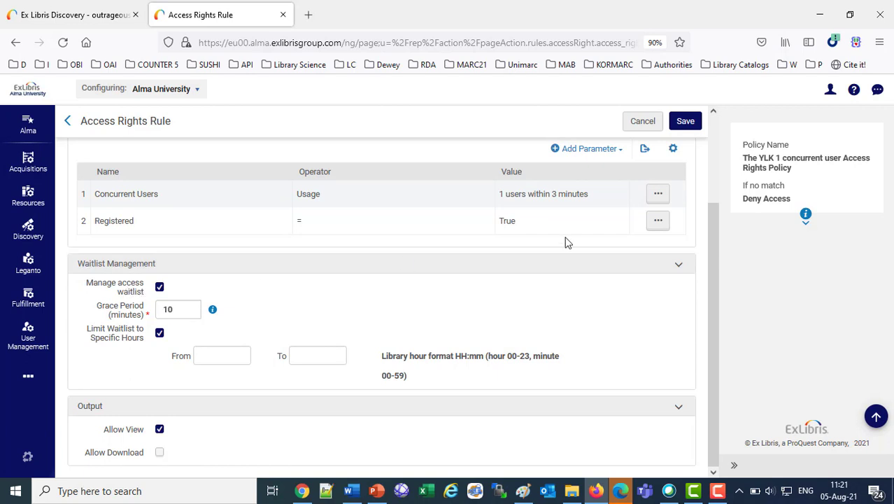
click(639, 128)
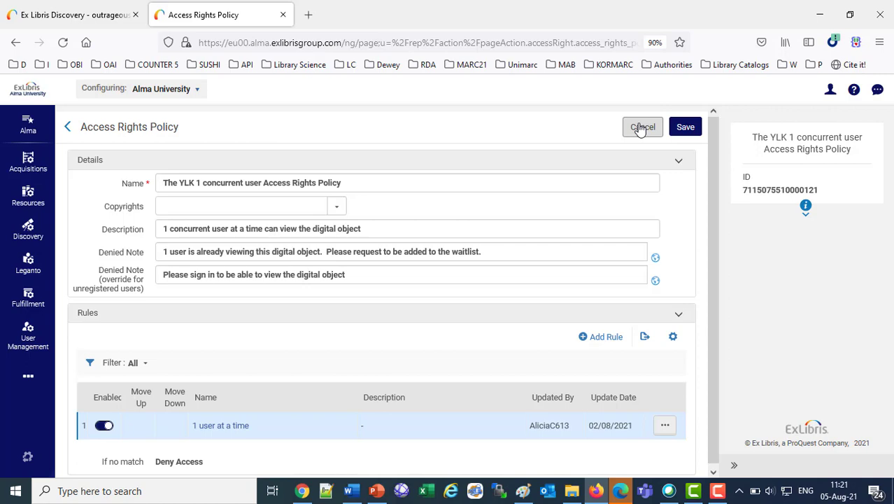
Cancel out of the policy and go back to the Alma home dashboard.
click(640, 130)
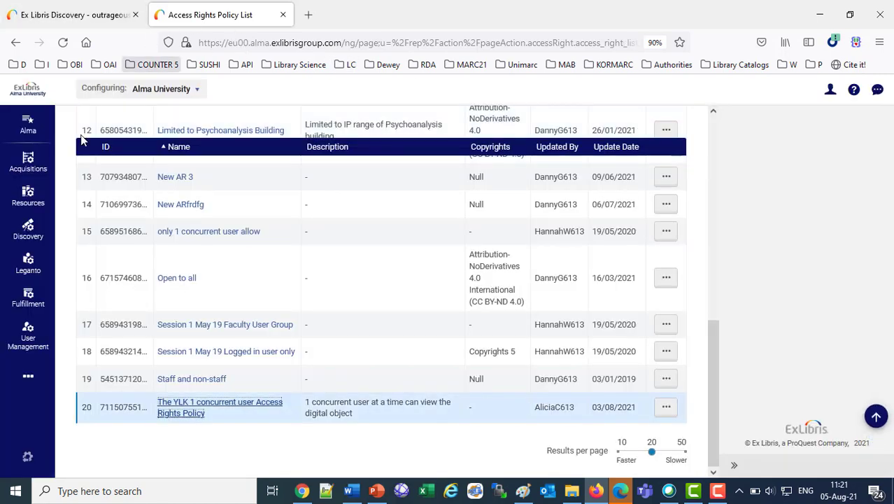
click(28, 456)
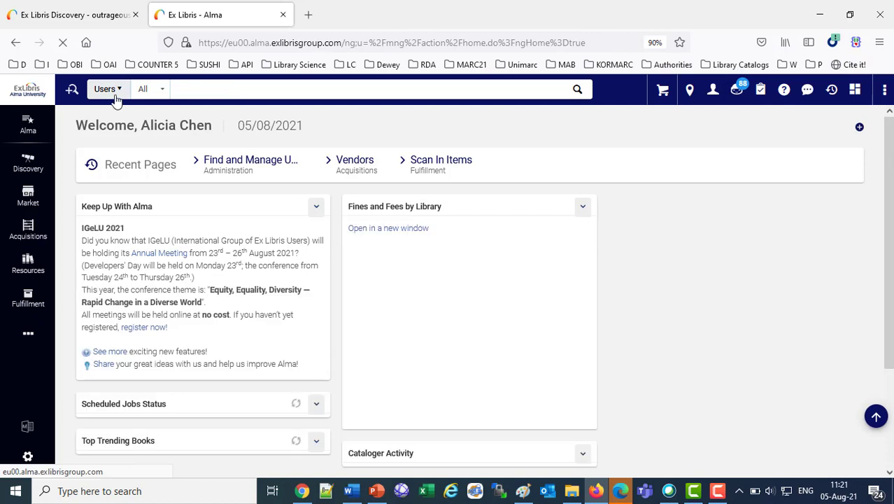
click(114, 95)
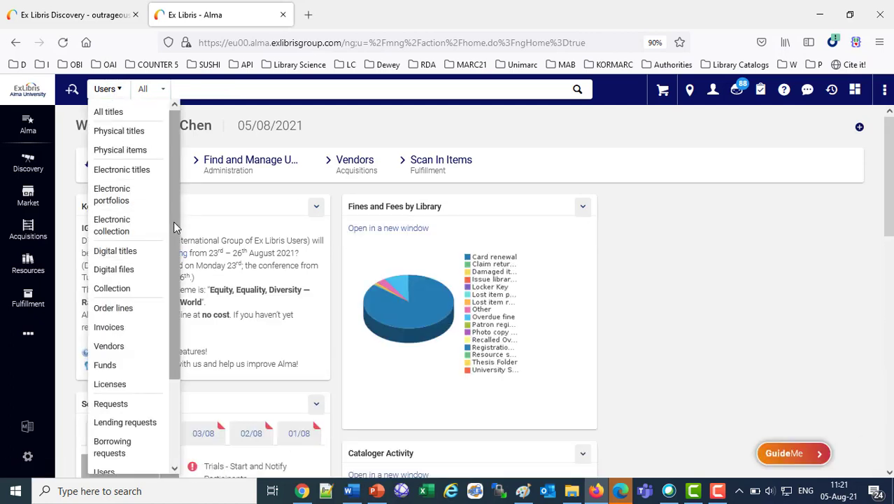
Search Digital titles for 'out' and pick 'Outrageous and Everyday: The Papers of Gloria Steinem'.
click(126, 251)
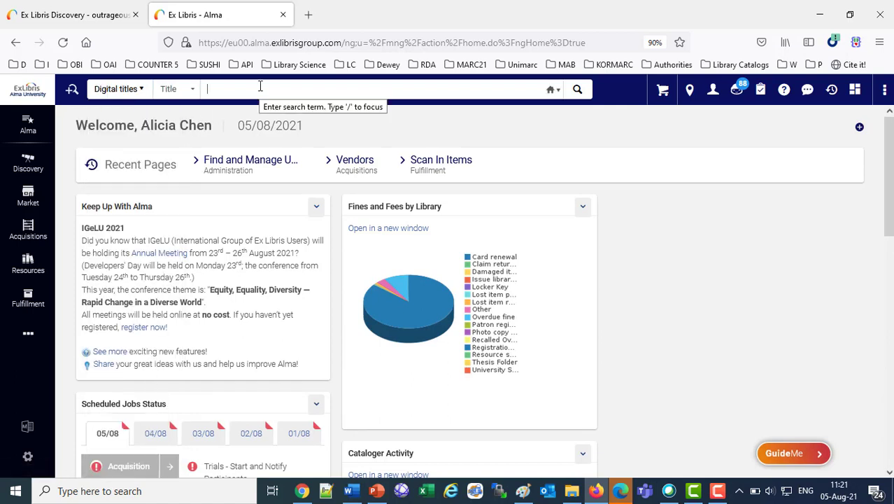
text(out)
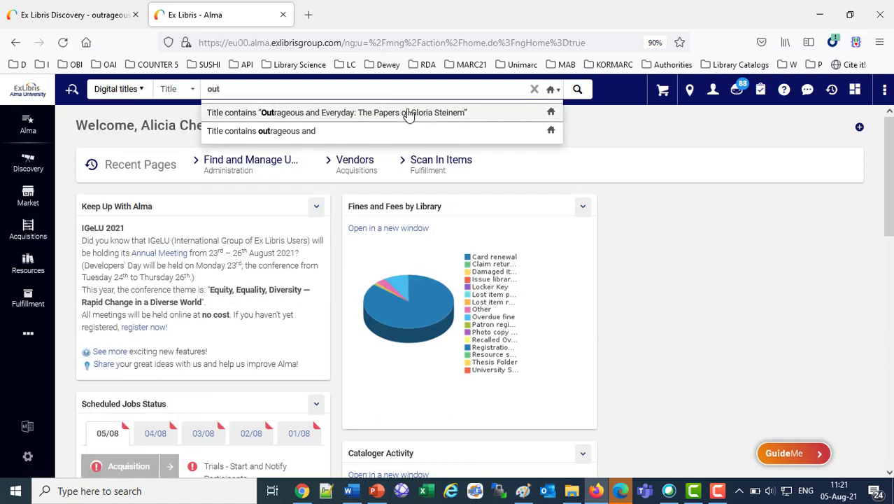
click(408, 113)
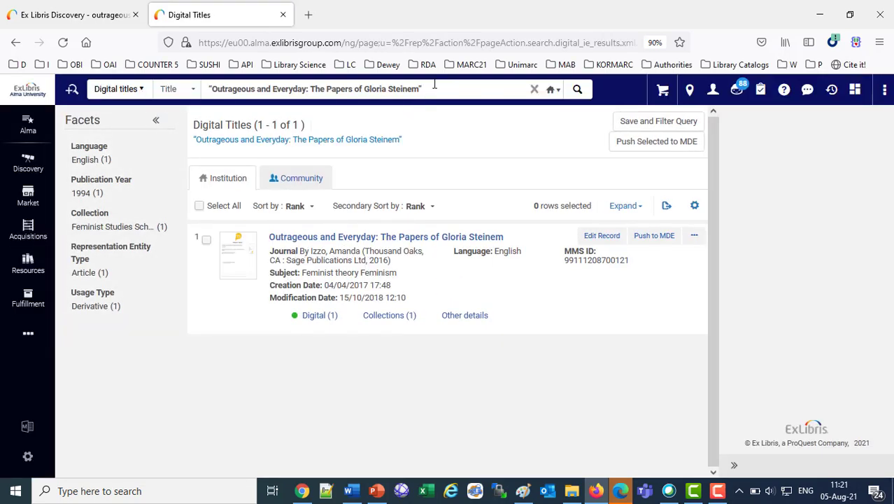
mouse_move(429, 88)
mouse_down()
mouse_move(213, 89)
mouse_move(418, 91)
mouse_up()
key(ctrl+c)
click(214, 91)
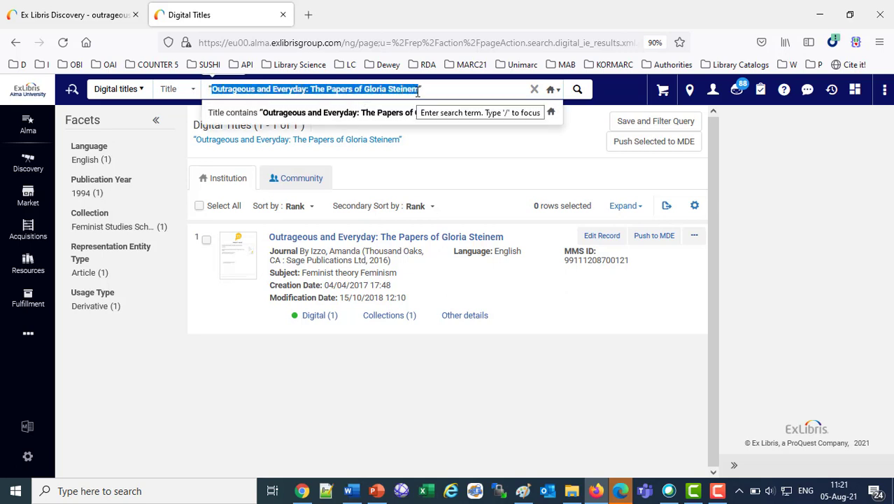
Open the Gloria Steinem title's PDF representation in the Digital Representation Resource Editor.
click(595, 399)
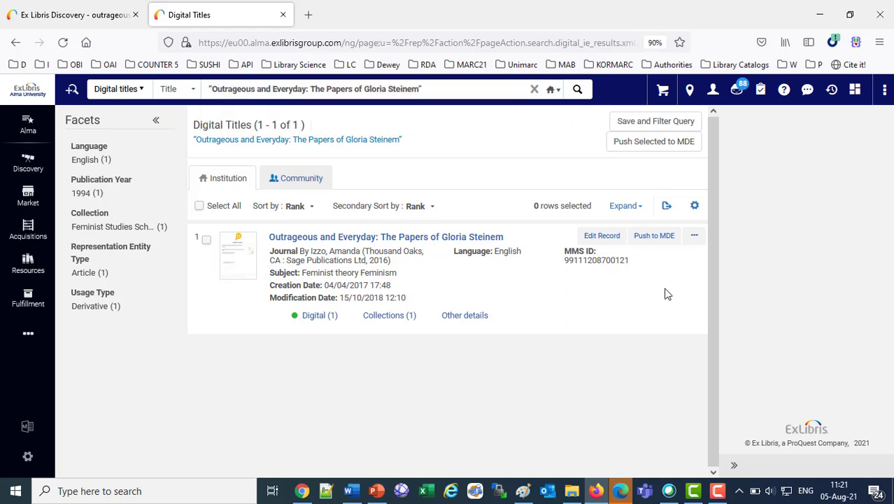
click(694, 236)
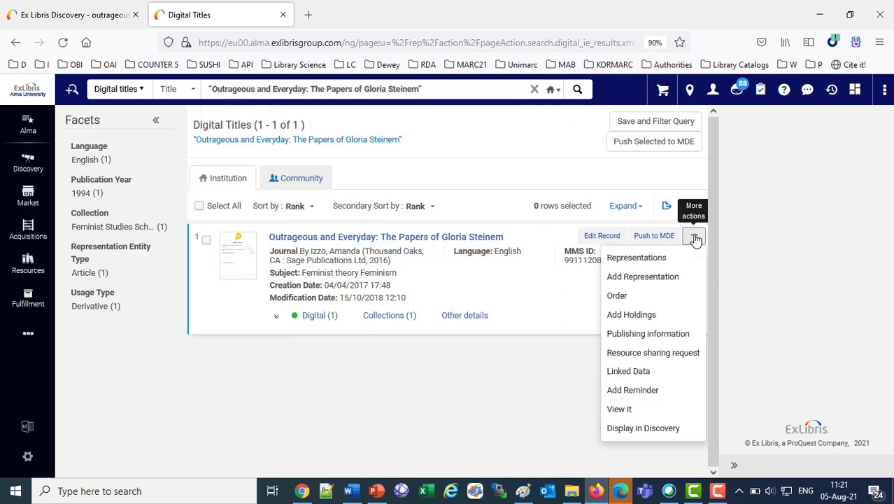
click(636, 258)
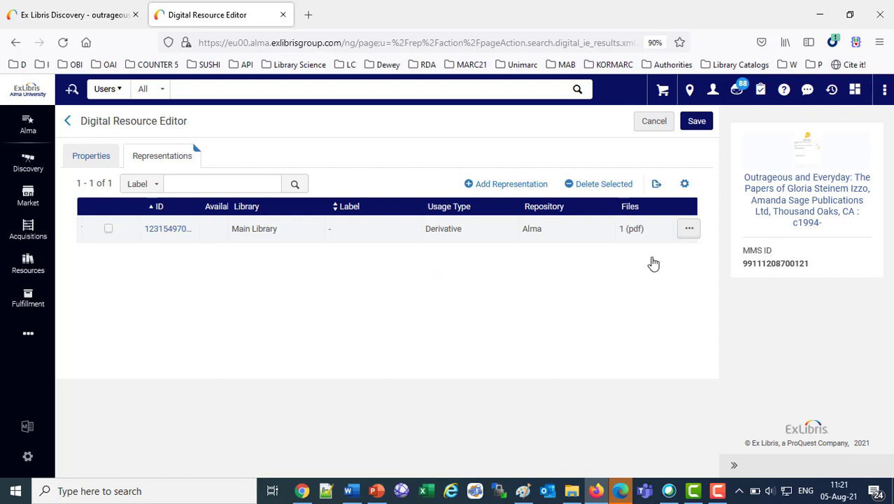
click(677, 228)
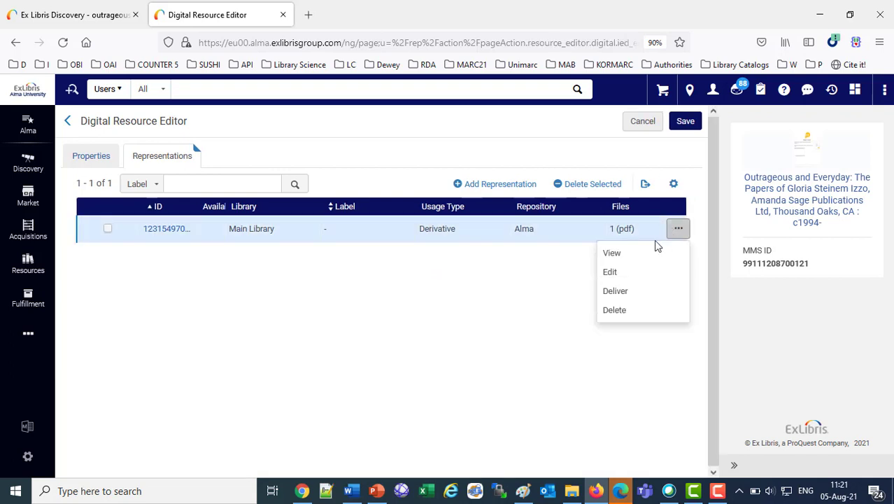
click(613, 272)
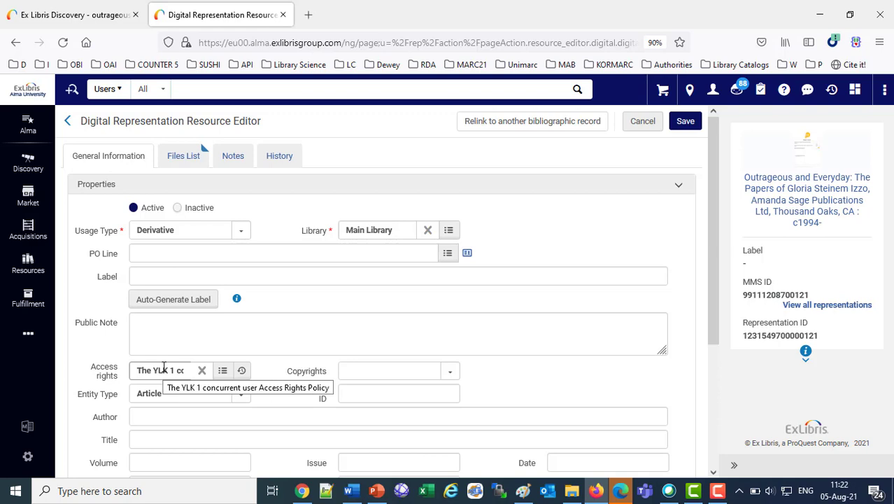
In PowerPoint, go to slide 21 with the nine-step Patron Waitlist flow.
click(378, 491)
key(Down)
key(Down)
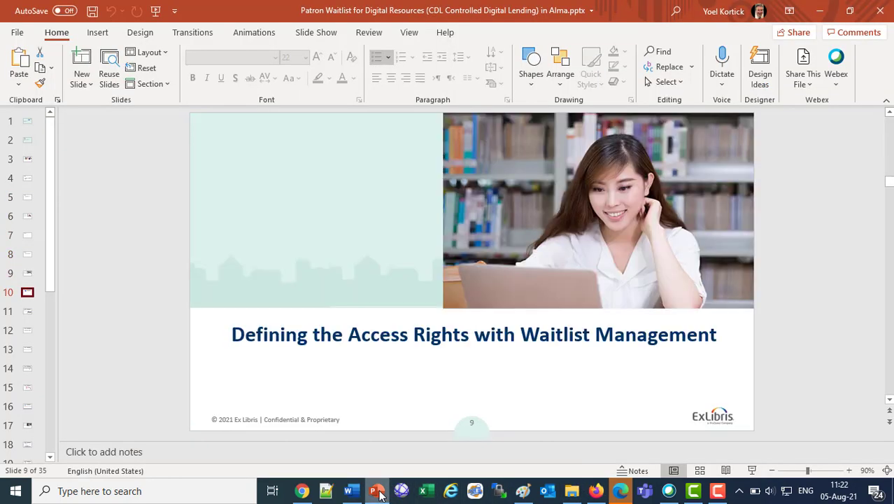
key(Down)
key(Down)
key(Down)
key(Down)
key(Down)
key(Down)
key(Down)
key(Down)
key(Down)
key(Down)
key(Down)
key(Down)
key(Down)
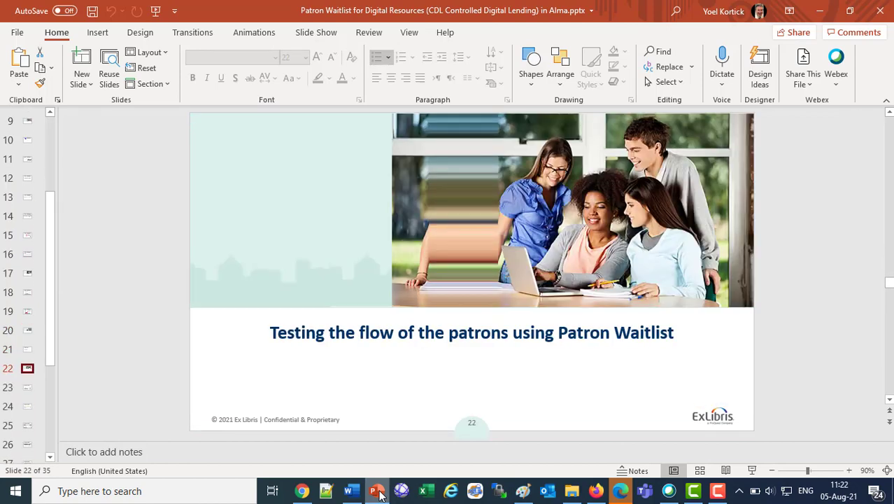
key(Up)
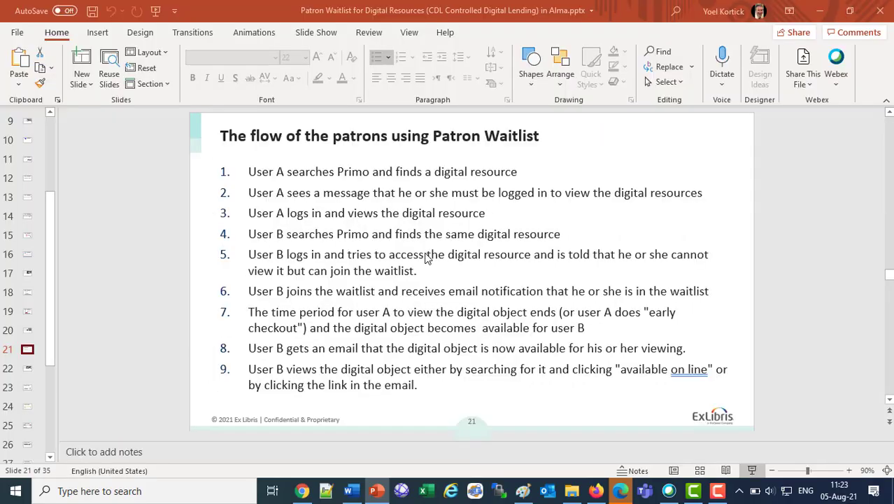
Sign the current patron out of Primo in the Discovery tab.
click(597, 491)
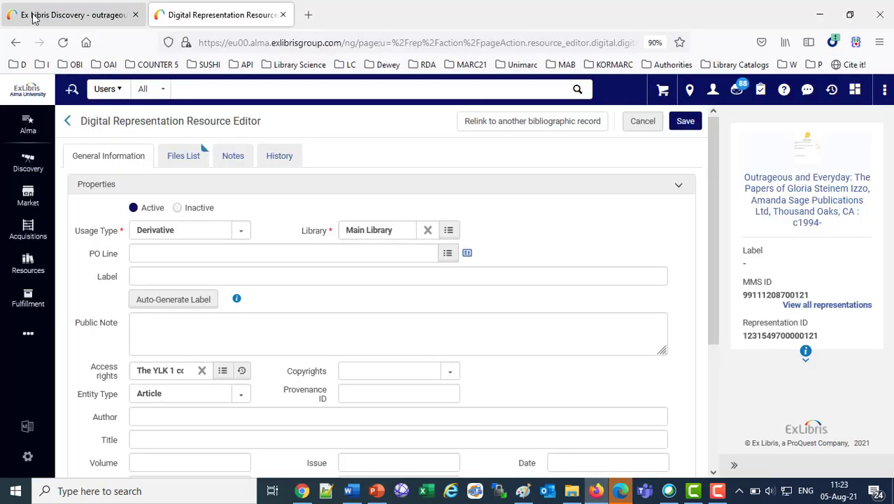
click(70, 15)
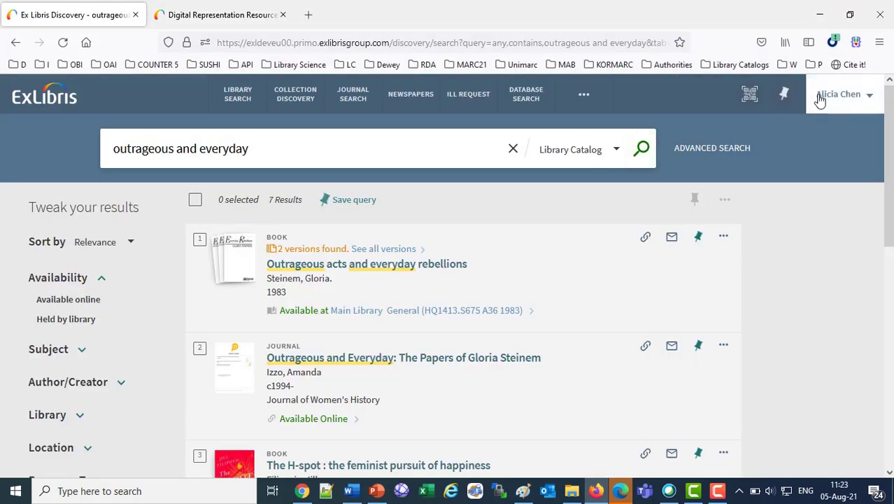
click(839, 101)
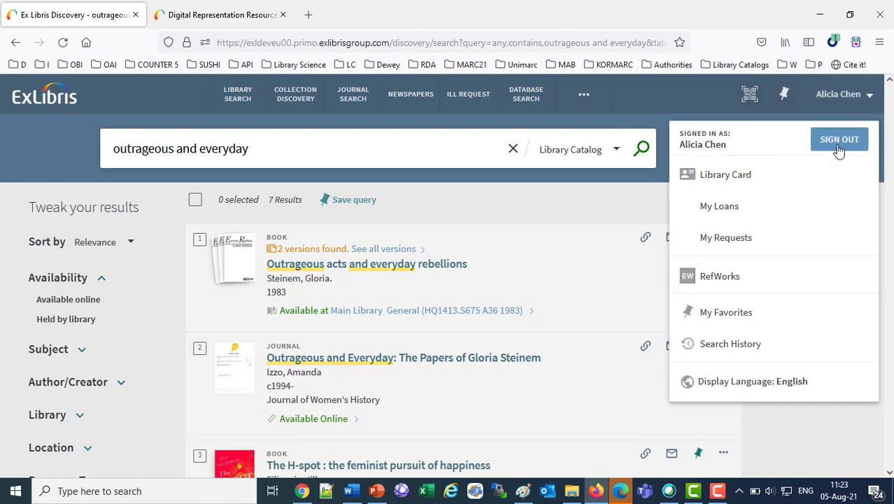
click(839, 147)
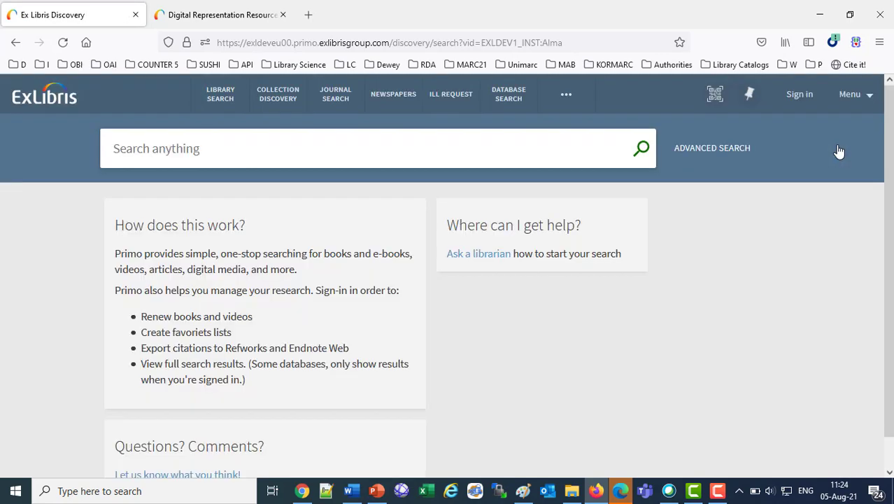
Sign back in to Primo using the first patron's saved login.
click(803, 101)
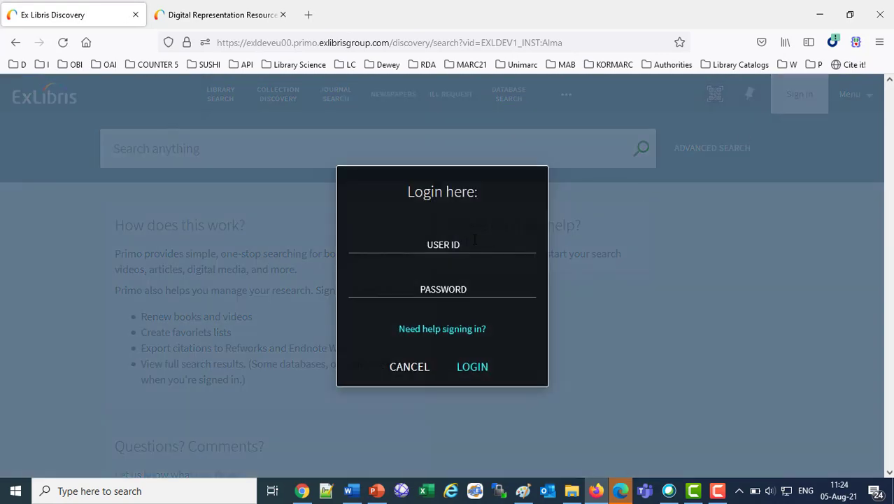
click(465, 242)
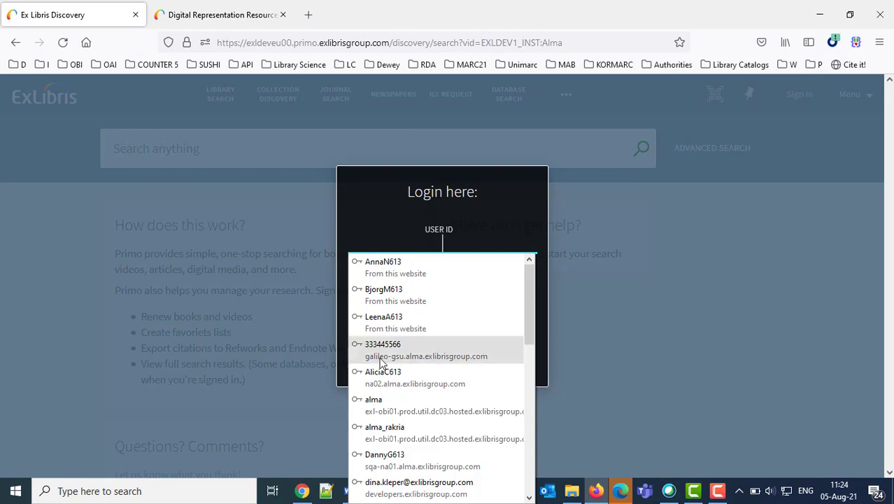
click(375, 377)
click(470, 368)
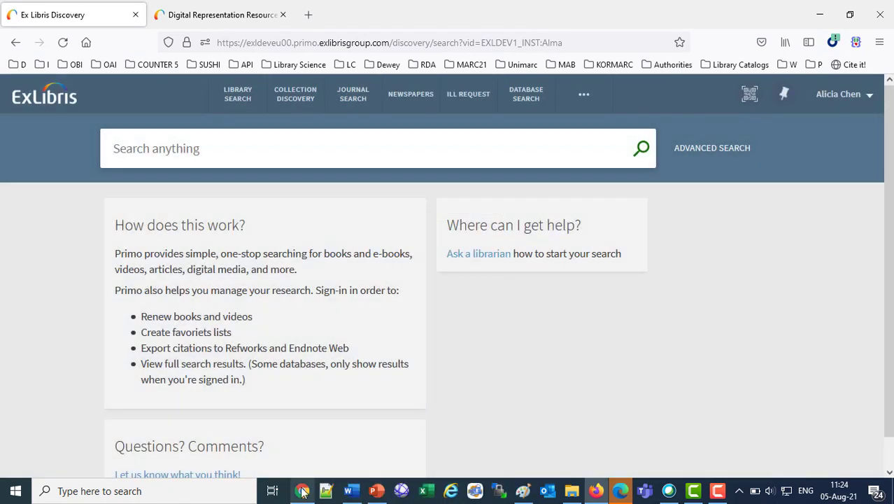
Sign the current patron out of Primo in the second browser window.
click(302, 490)
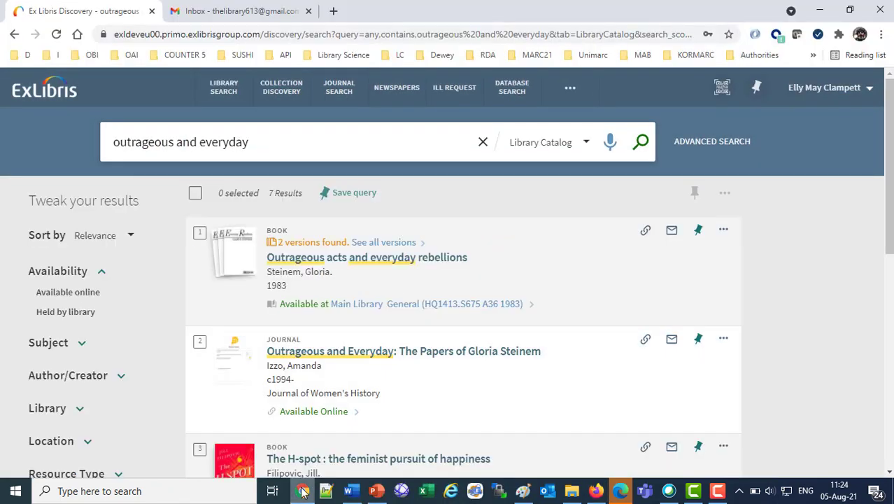
click(826, 93)
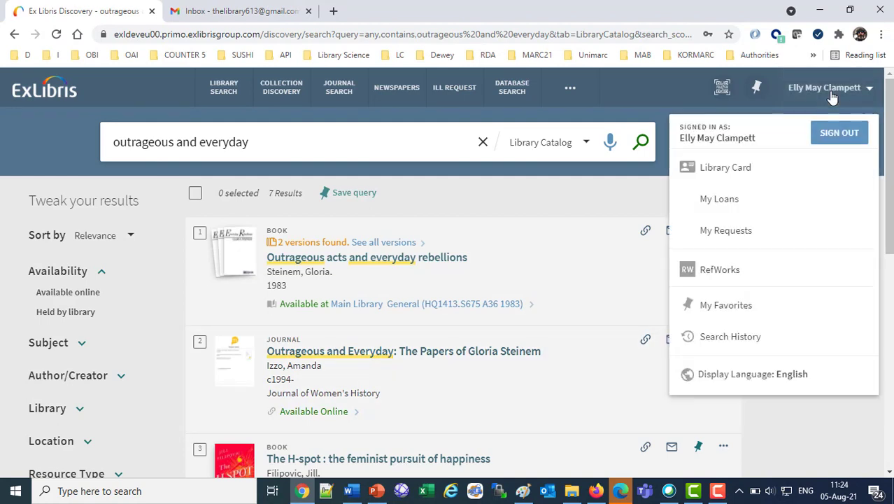
click(834, 135)
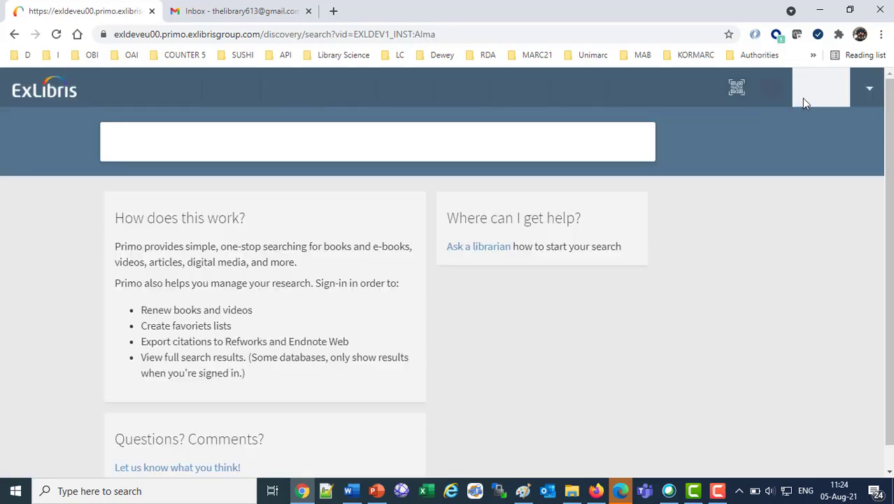
Sign back in to Primo with the second patron's user ID and password.
click(803, 100)
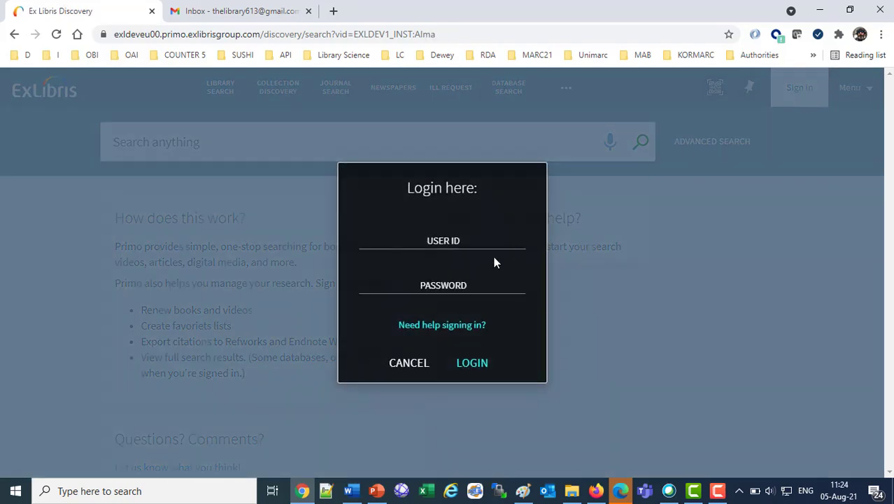
click(453, 245)
text(E)
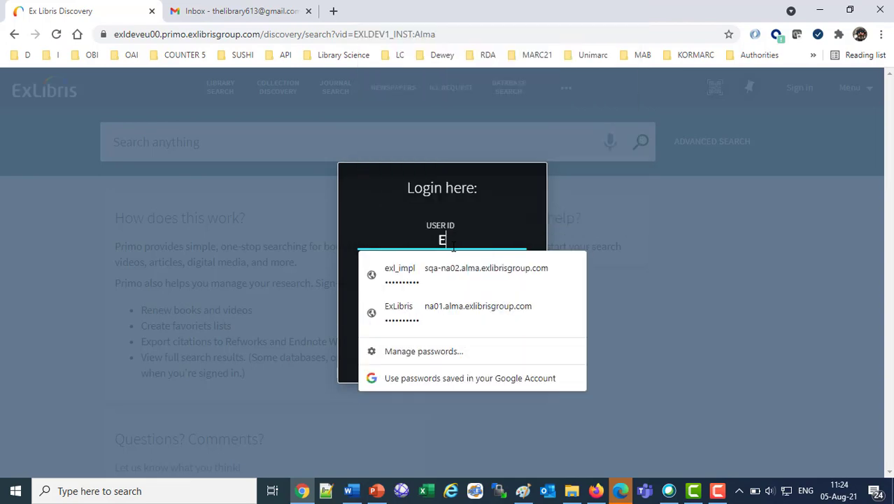
text(llyMayC613)
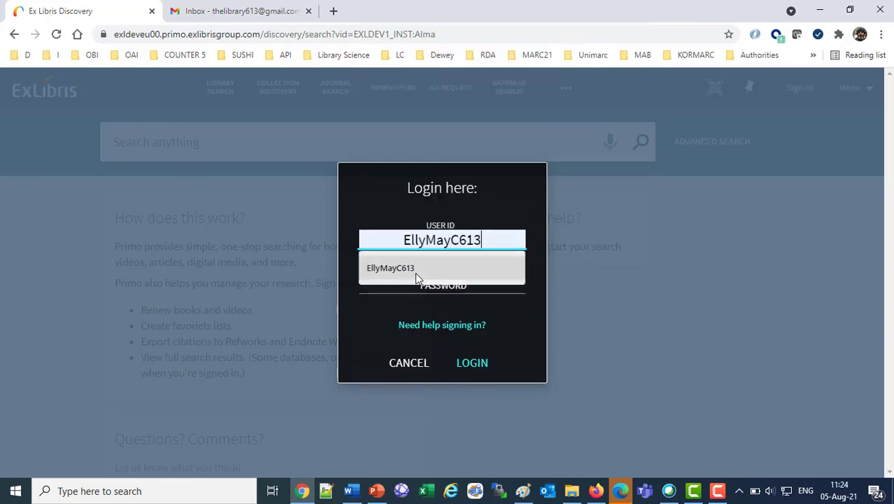
click(417, 276)
click(433, 287)
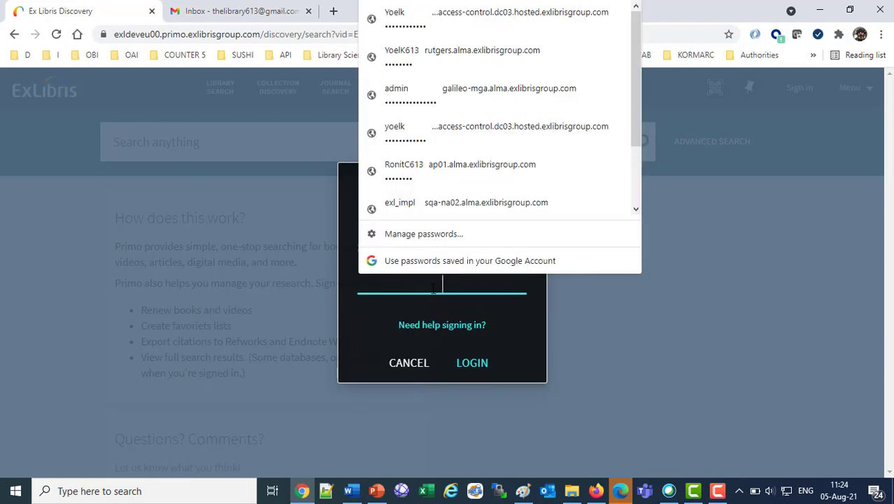
text(*******)
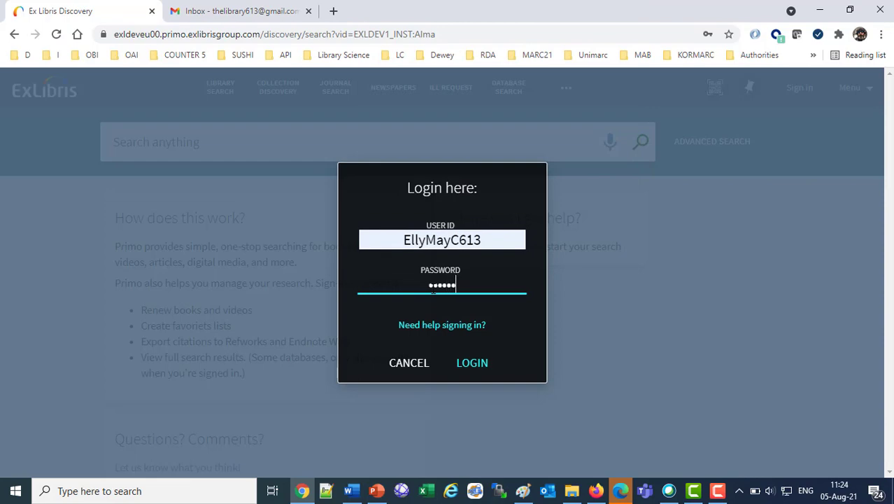
text(*)
click(465, 366)
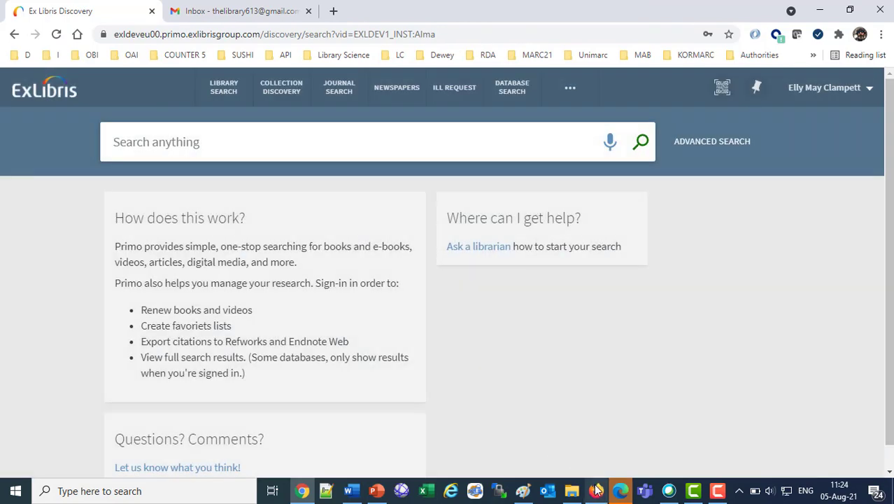
Search the Library Catalog for the pasted full title and check the viewer's remaining session time.
click(597, 490)
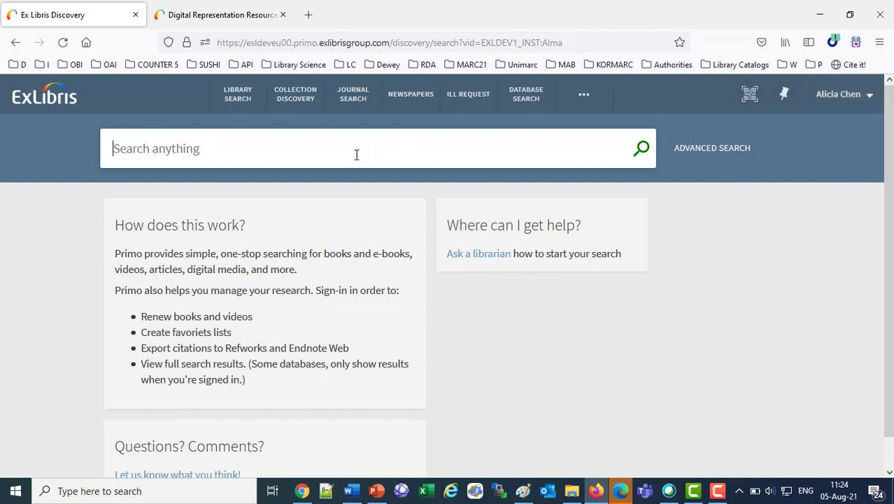
key(ctrl+v)
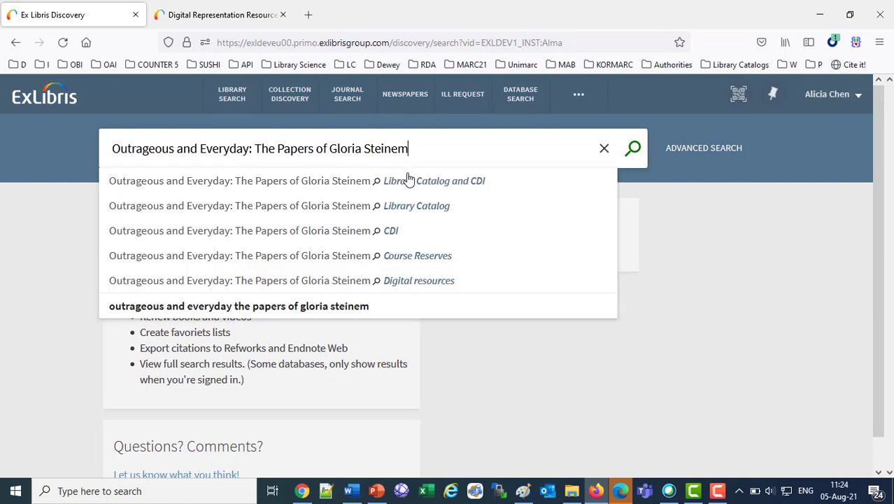
click(410, 209)
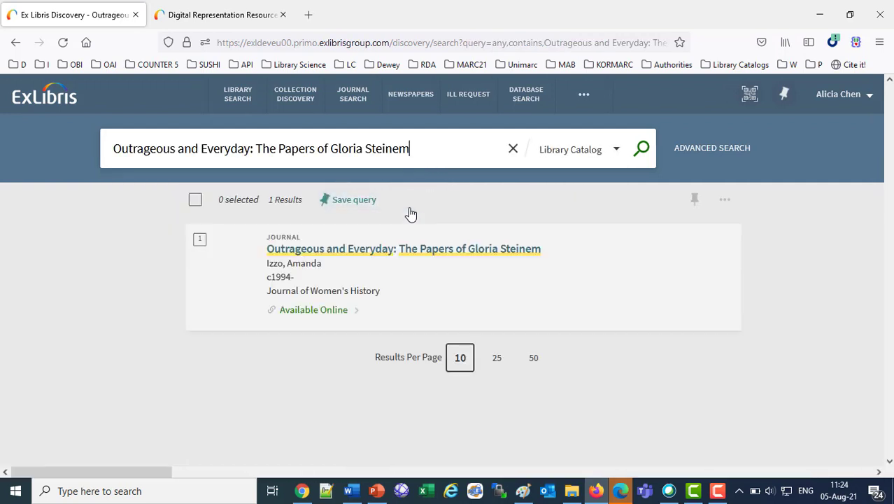
click(309, 311)
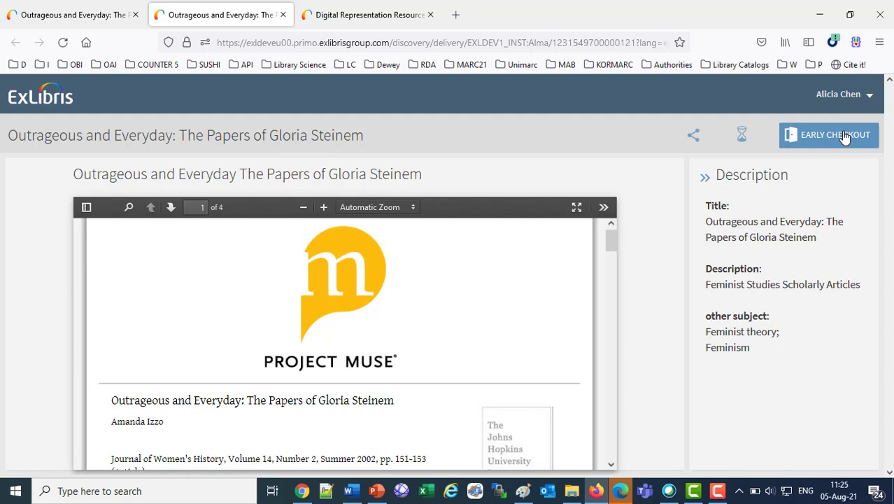
click(742, 136)
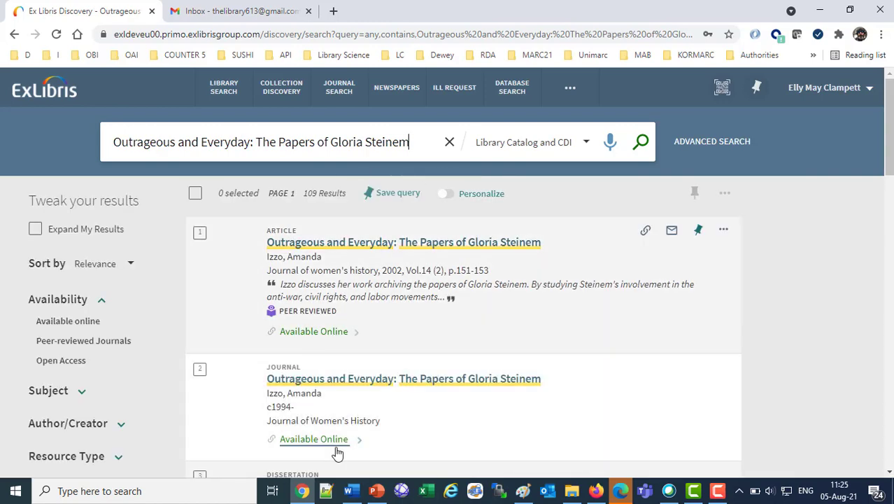
Open the journal's full record and join its digital-title waitlist as the second patron.
click(560, 400)
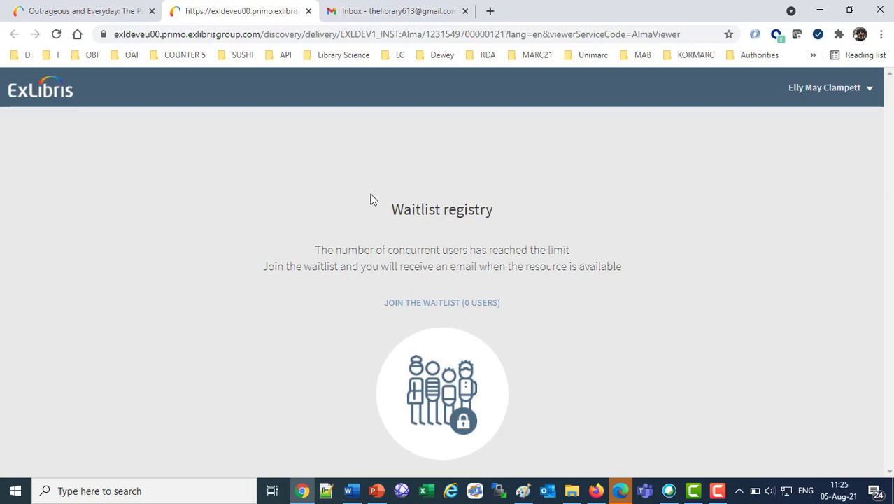
click(419, 310)
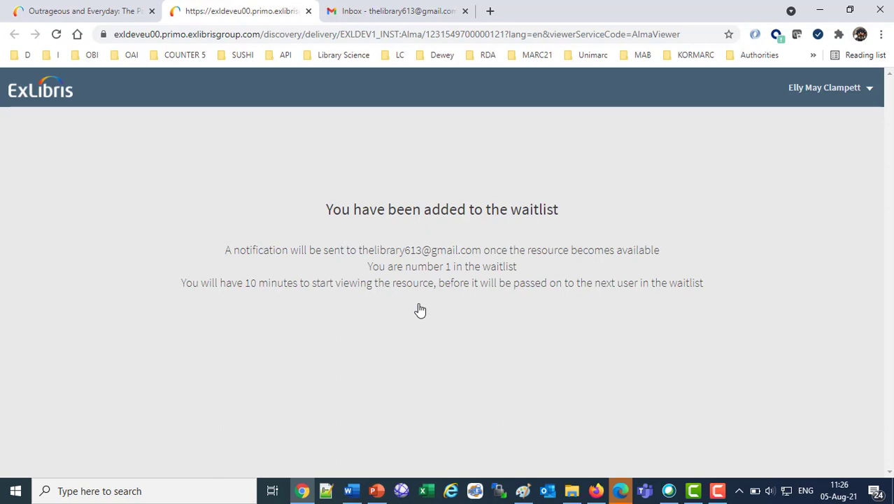
click(406, 11)
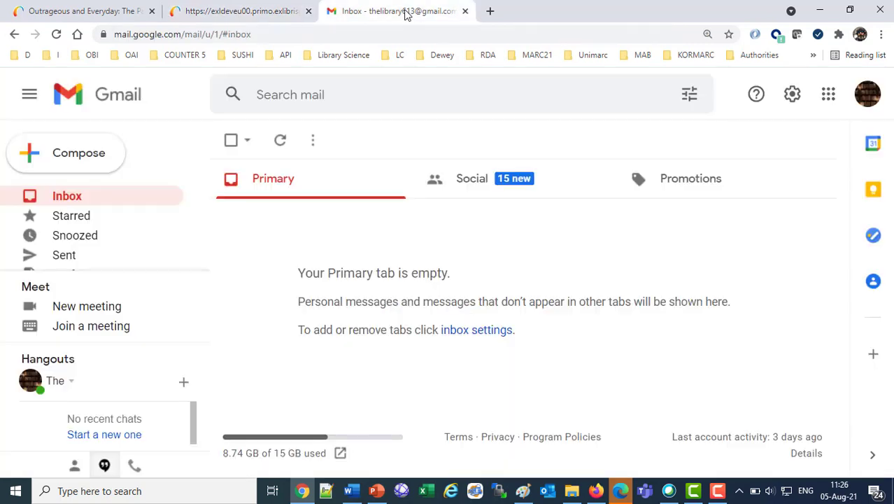
Open the new alma Registration Confirmation email, highlight its arrival time, and read its message.
click(63, 204)
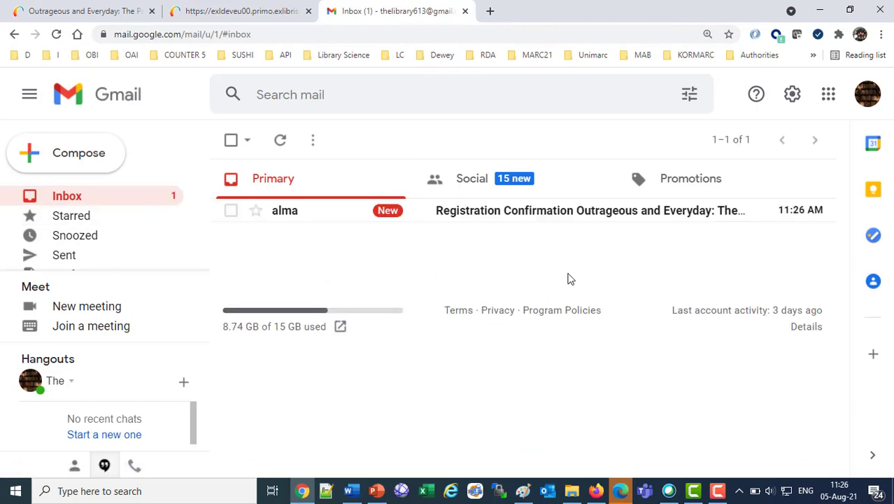
click(525, 213)
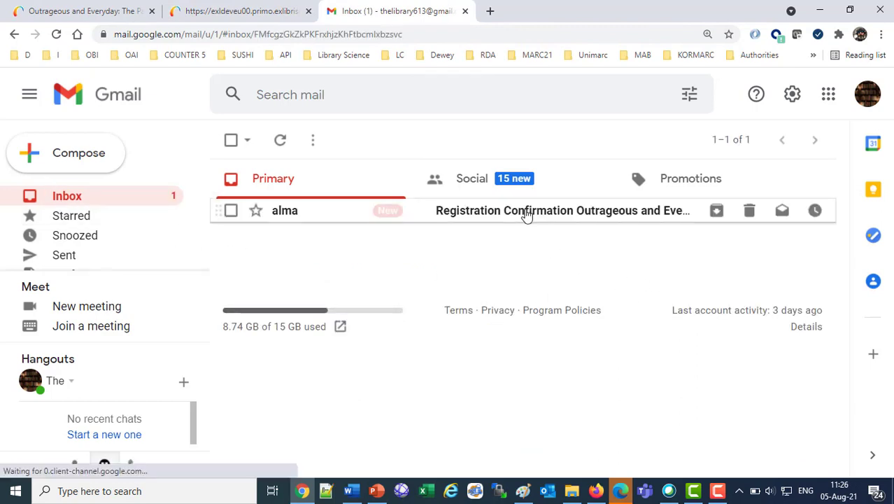
drag(653, 252, 695, 253)
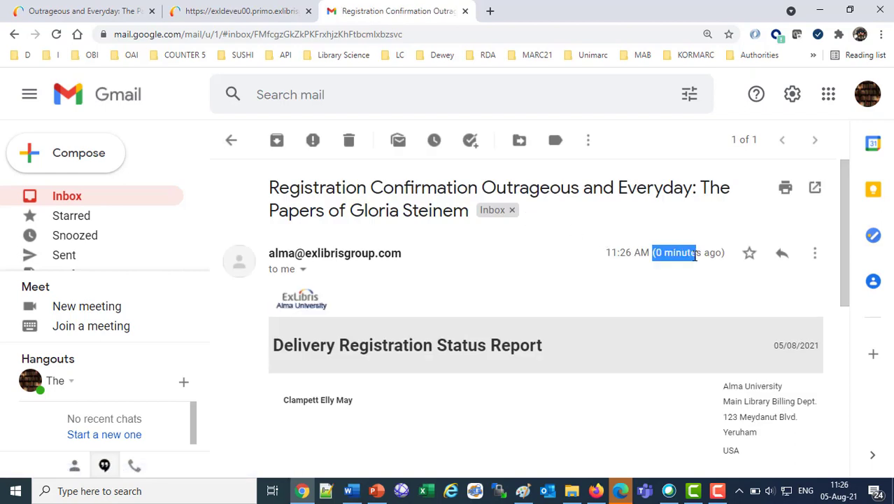
scroll(581, 327, down, 5)
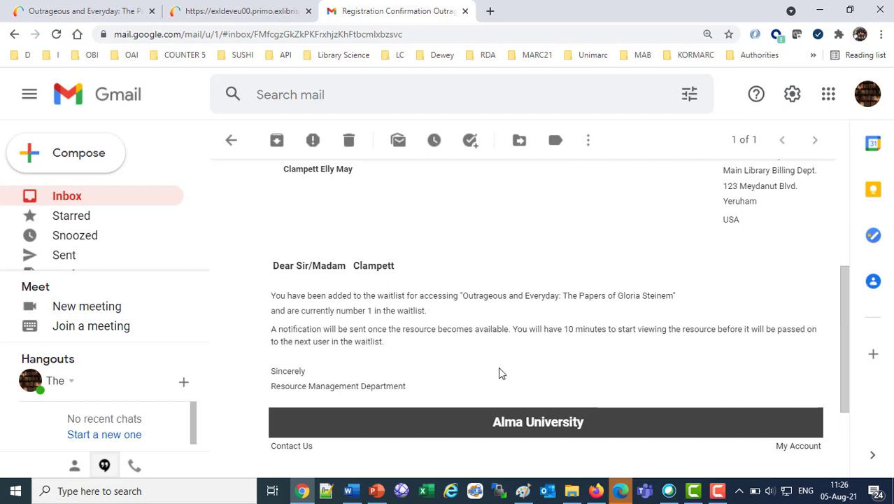
click(596, 493)
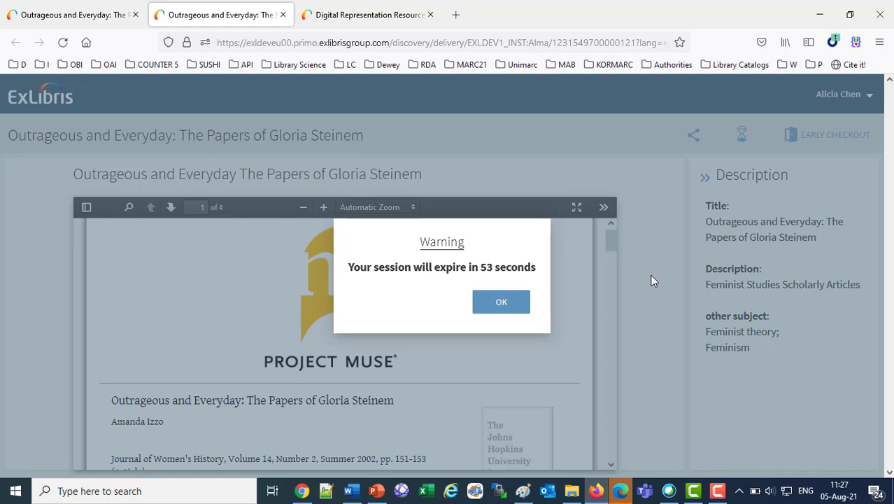
Dismiss the viewer's session-expiry warning and go back to the waitlist confirmation email.
click(510, 309)
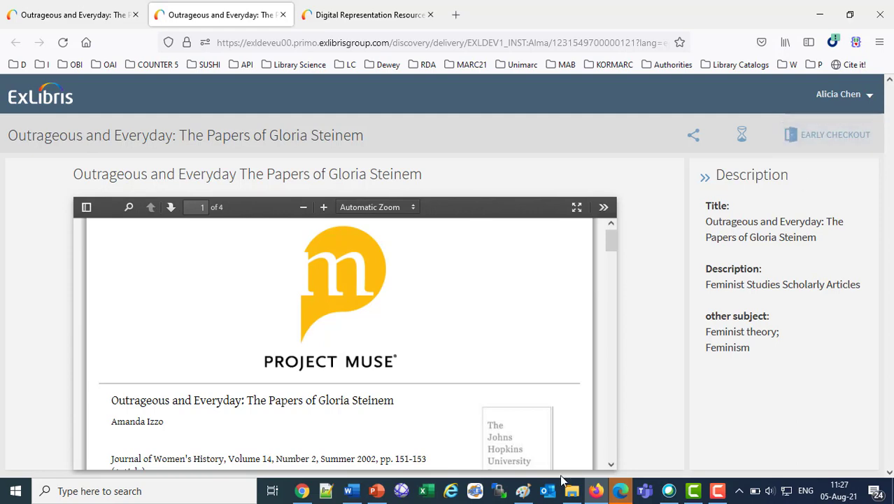
click(302, 490)
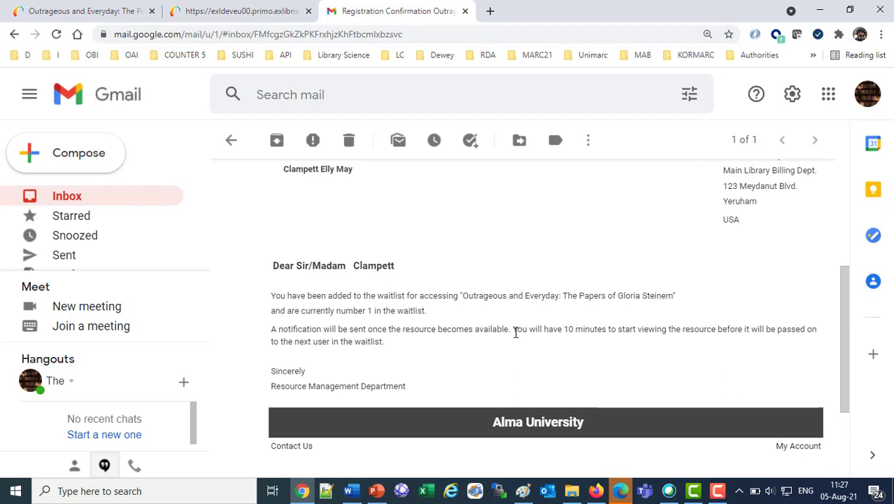
Highlight '10 minutes to start viewing' in the email, then bring back the PDF viewer.
drag(564, 329, 665, 334)
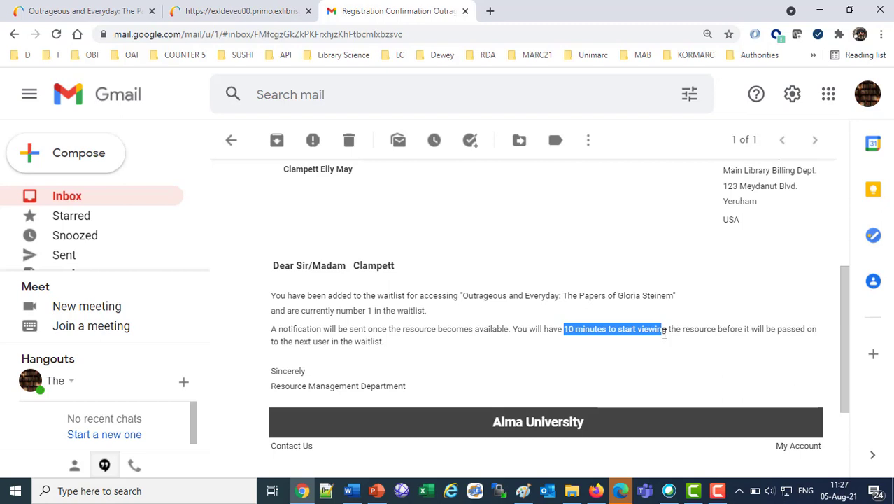
click(596, 490)
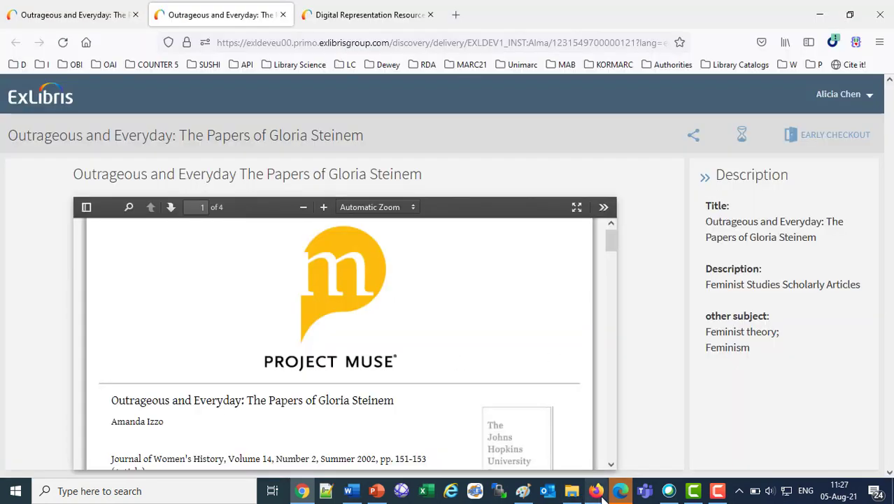
Close the first patron's expired viewing session and full record, returning to results.
click(742, 139)
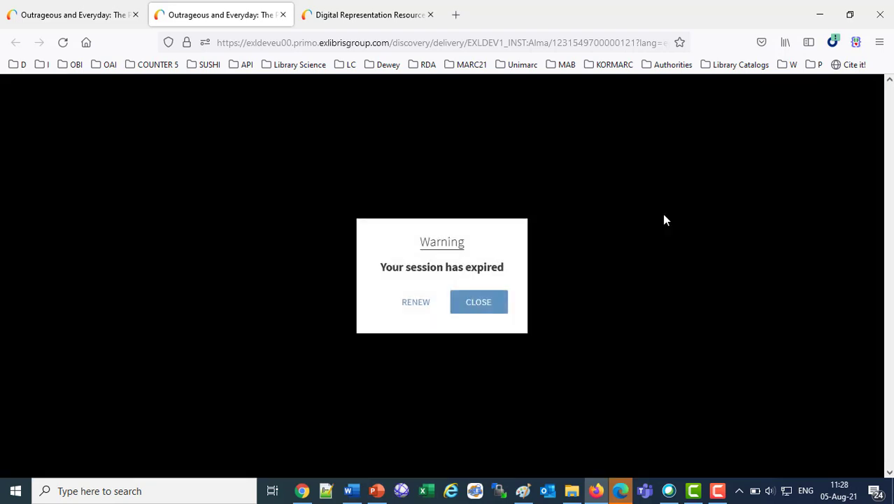
click(488, 303)
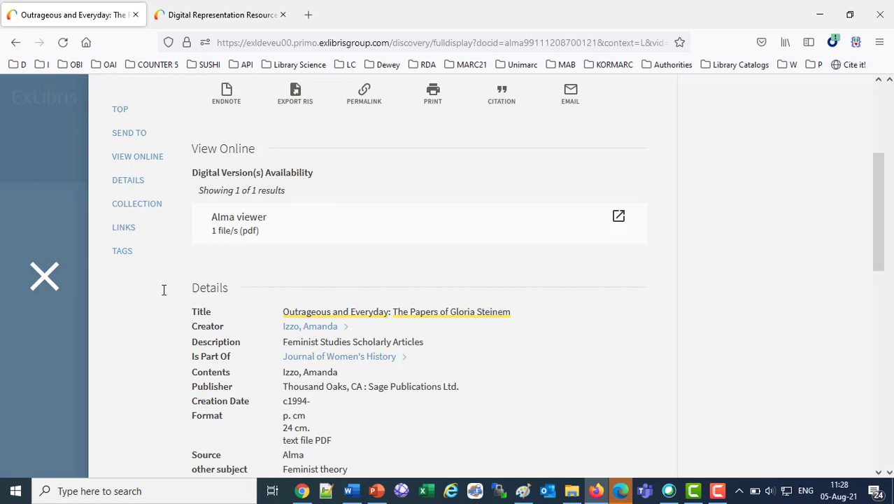
click(44, 279)
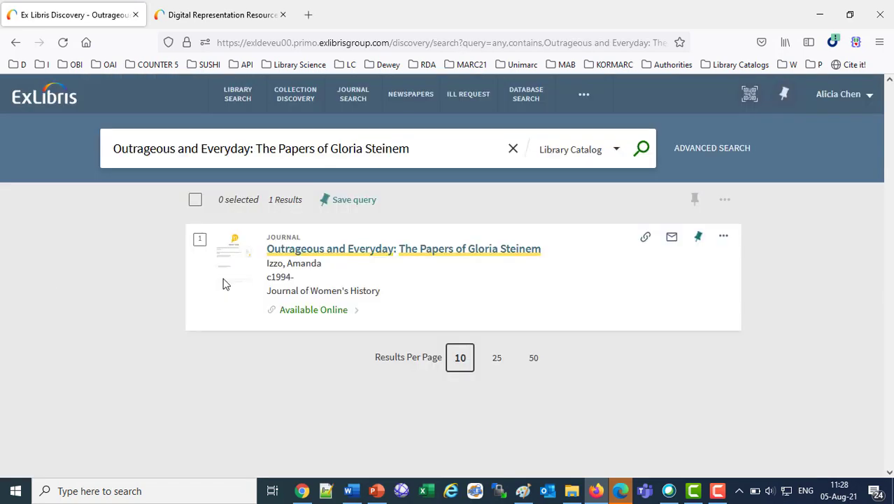
click(303, 493)
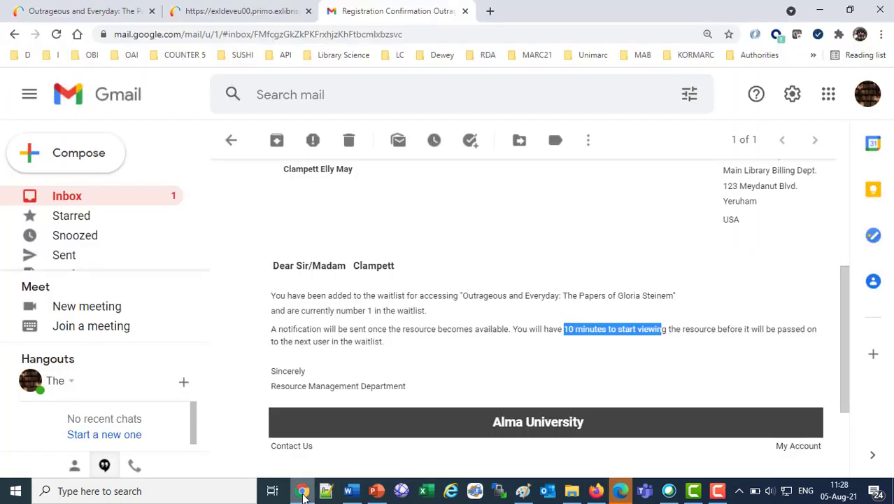
Read the new Item Available email and close the old waitlist page tab.
click(67, 199)
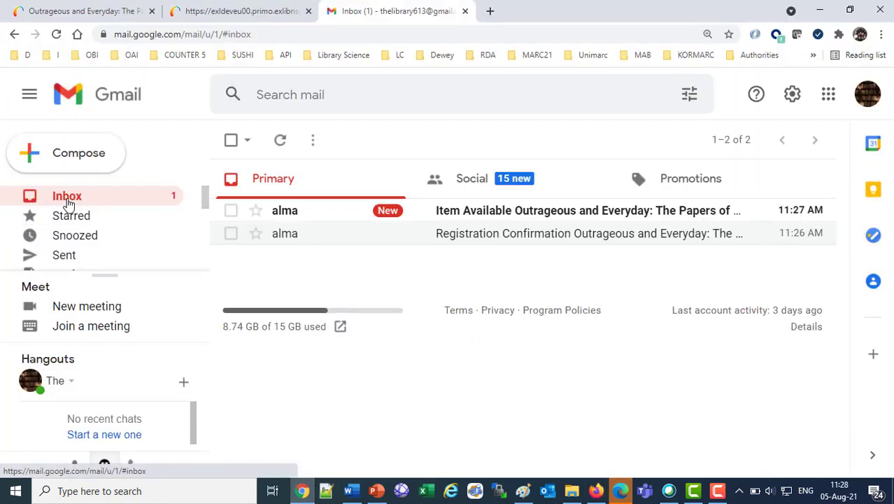
click(535, 215)
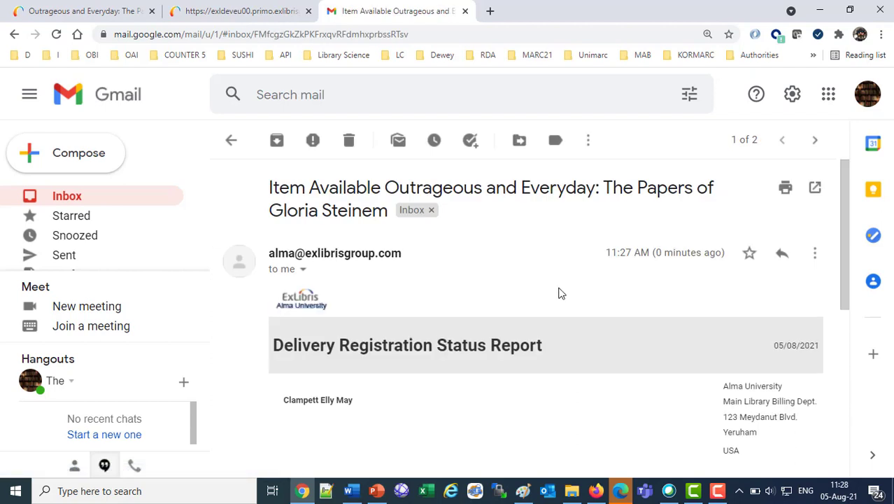
scroll(559, 292, down, 3)
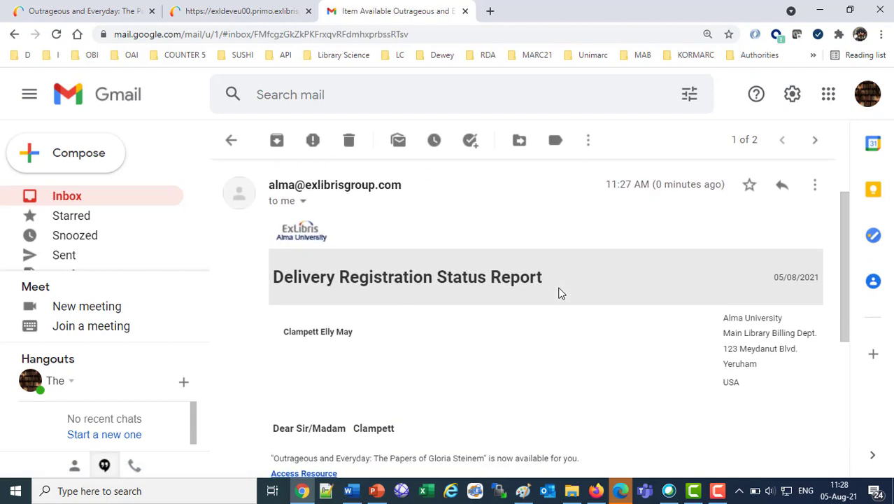
scroll(559, 292, down, 1)
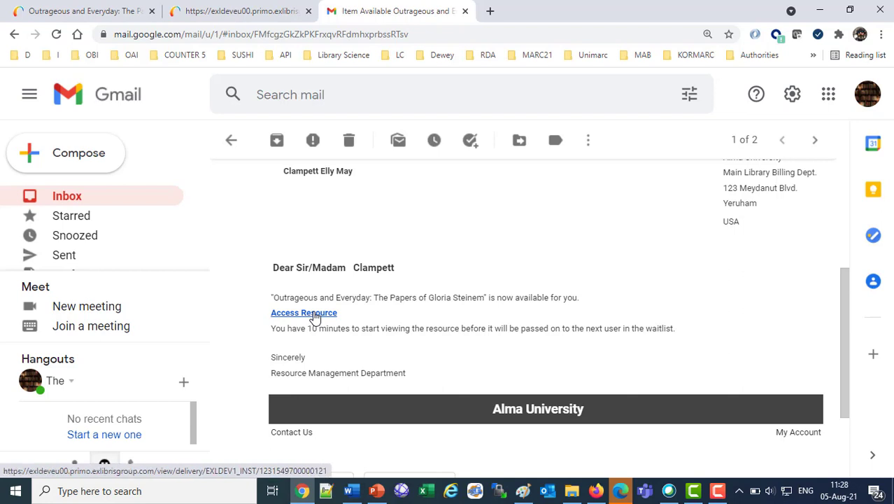
click(309, 11)
Close the Primo full record and open the Gloria Steinem papers PDF from the Item Available email.
click(115, 14)
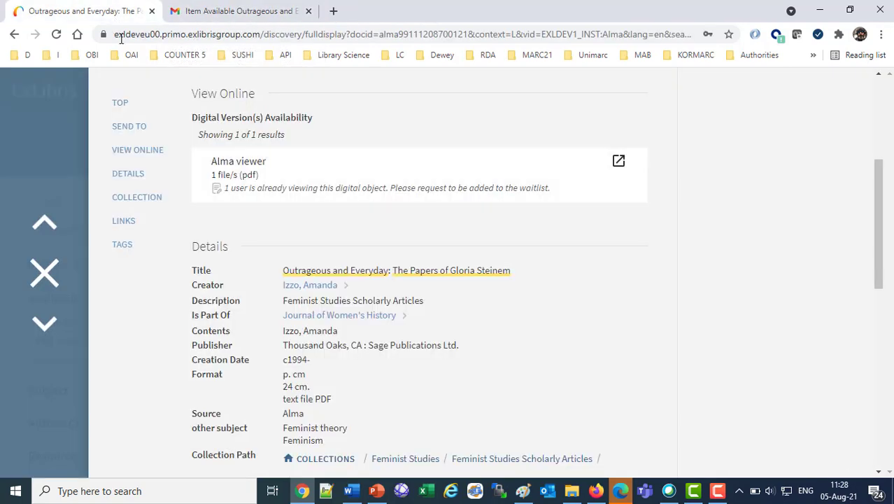
click(43, 273)
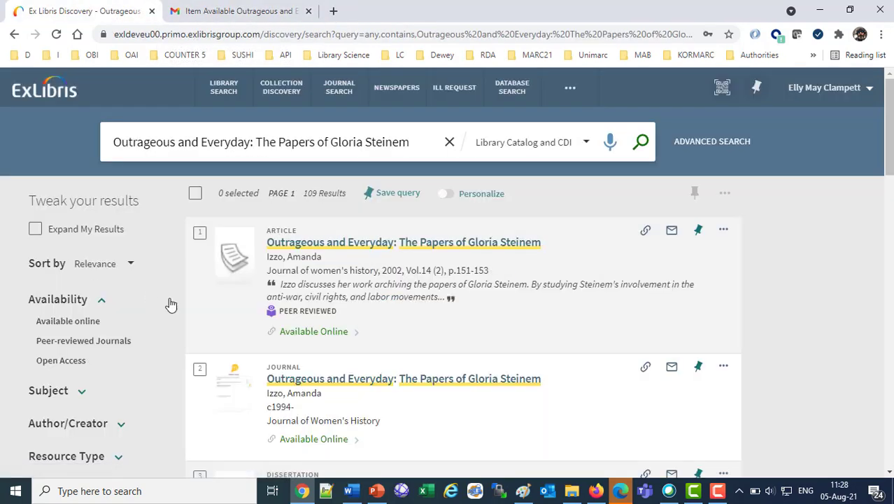
click(236, 11)
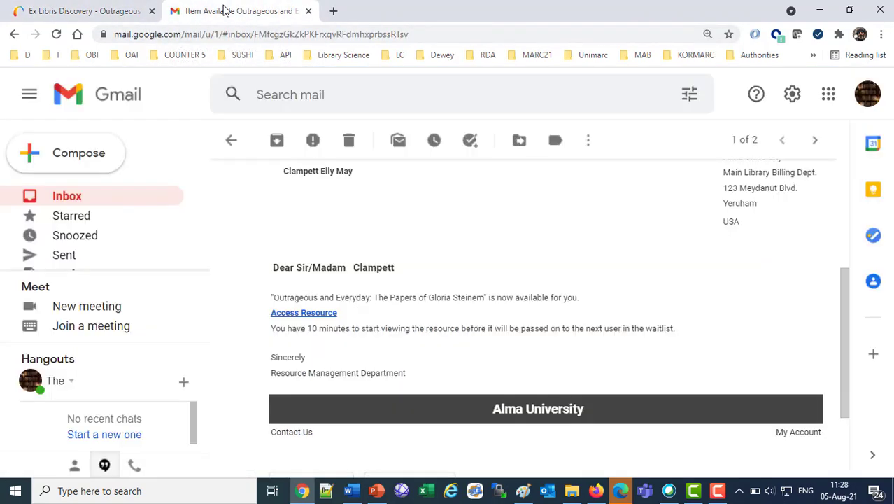
click(116, 13)
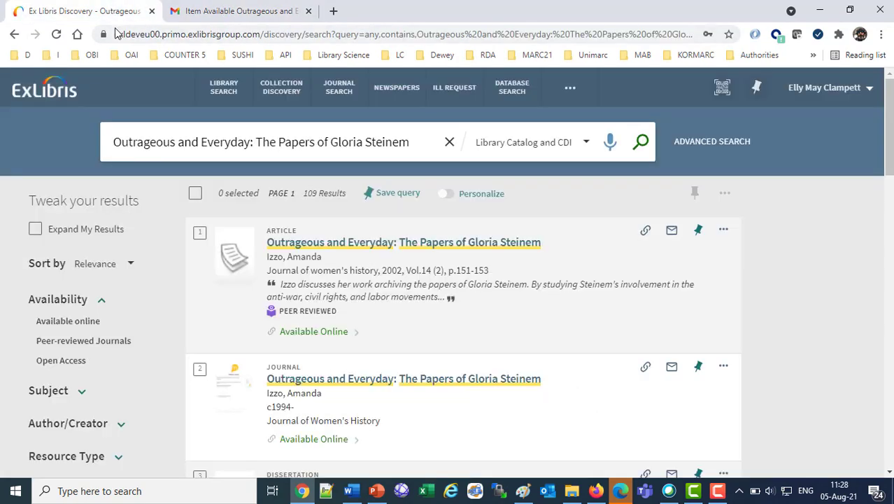
click(238, 11)
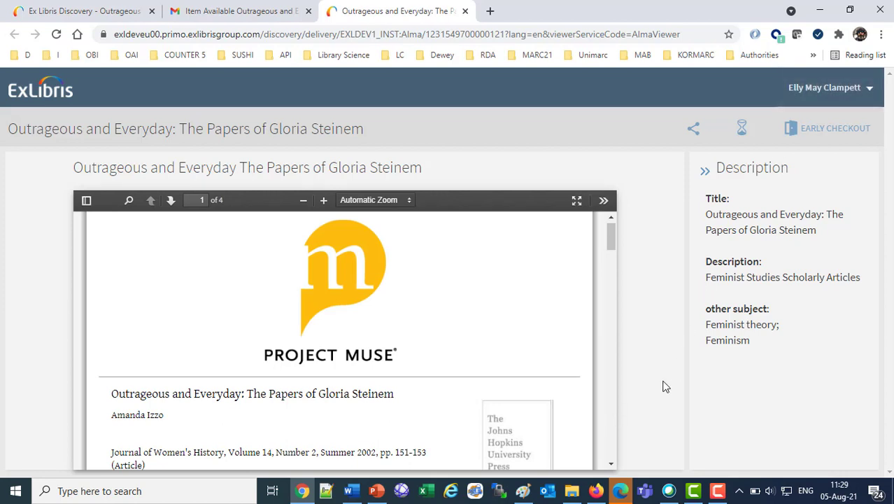
drag(612, 245, 616, 272)
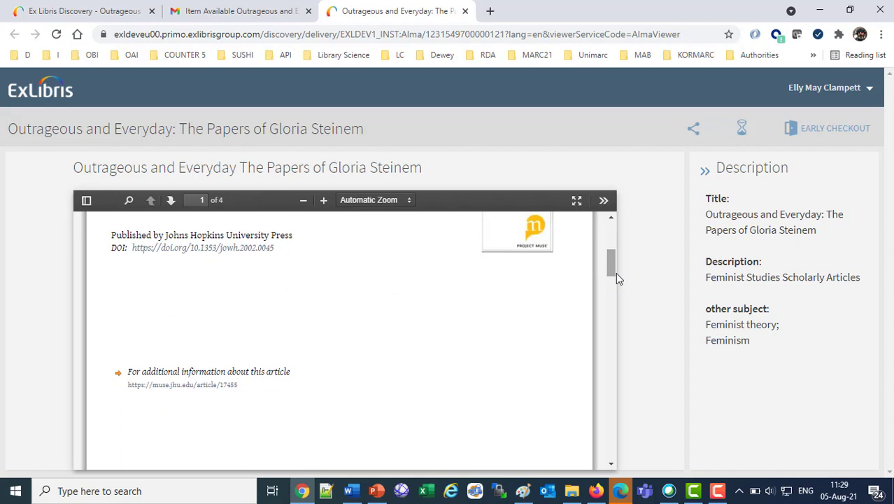